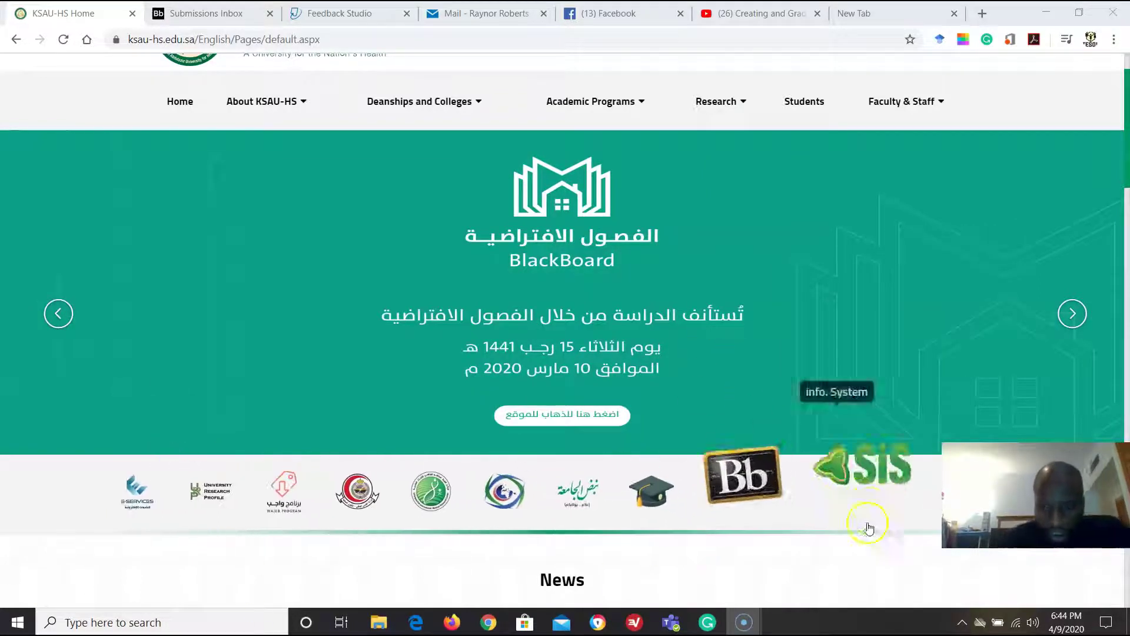
# Open Blackboard from the university site and go to the Learning Materials of course R08202ENGL111: English Academic Writing.
pyautogui.click(797, 510)
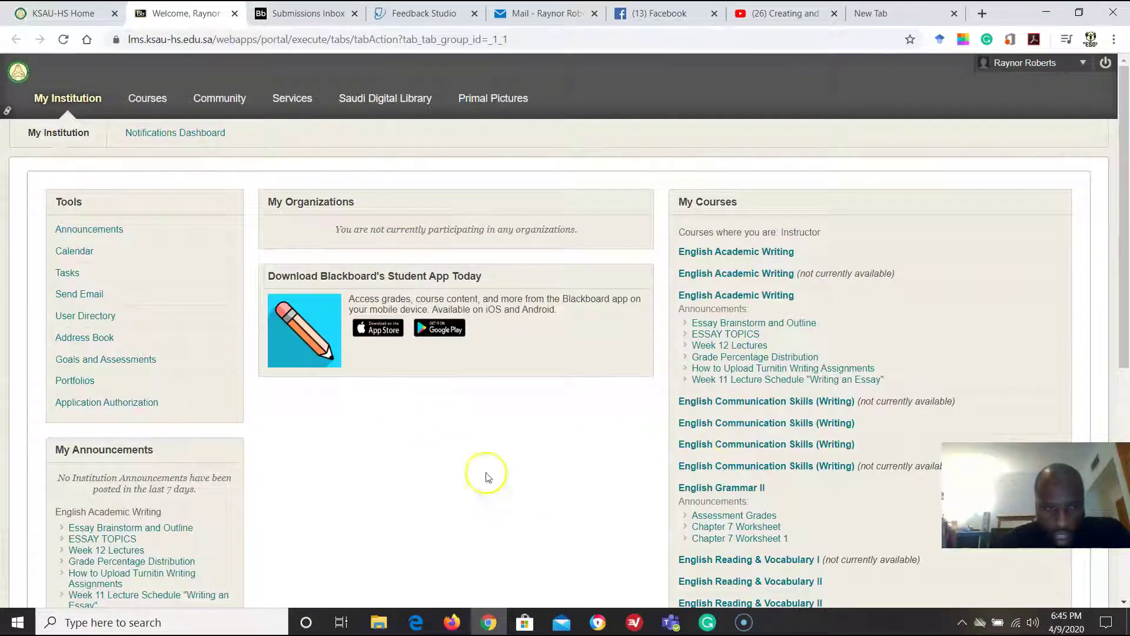
pyautogui.click(141, 99)
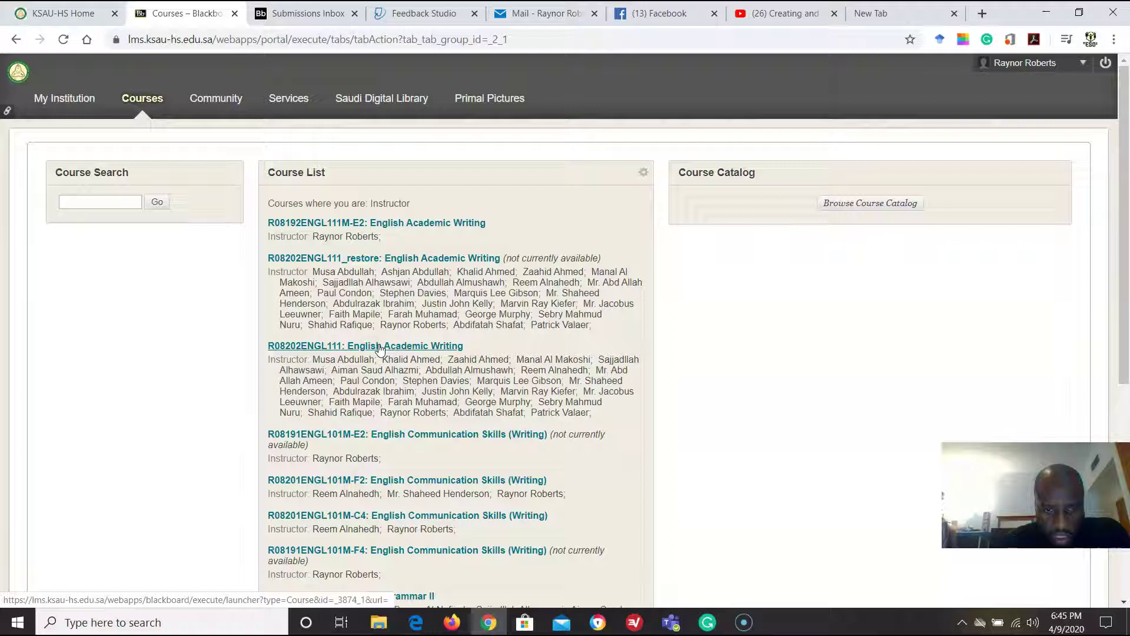
pyautogui.click(379, 346)
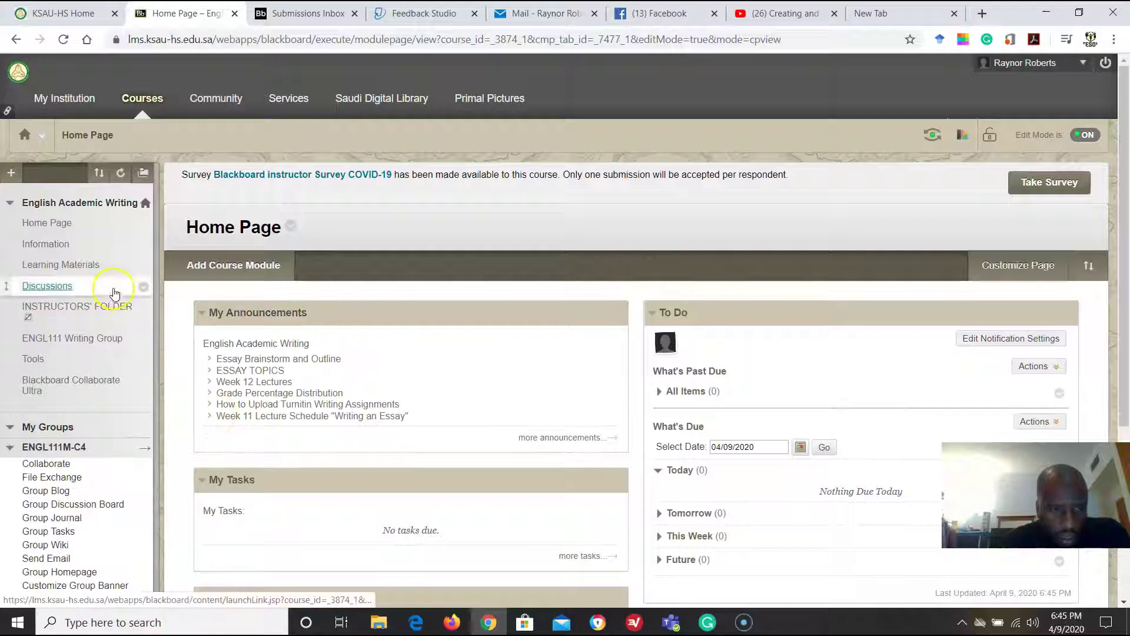
pyautogui.click(53, 265)
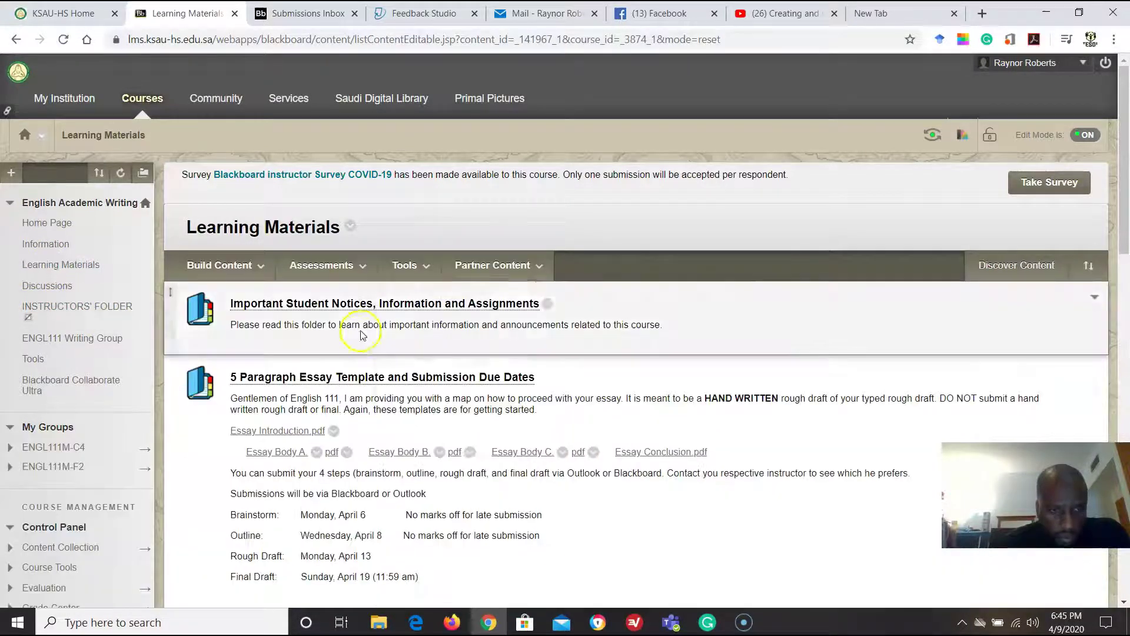
# Start a new Assignment assessment in Learning Materials.
pyautogui.click(323, 265)
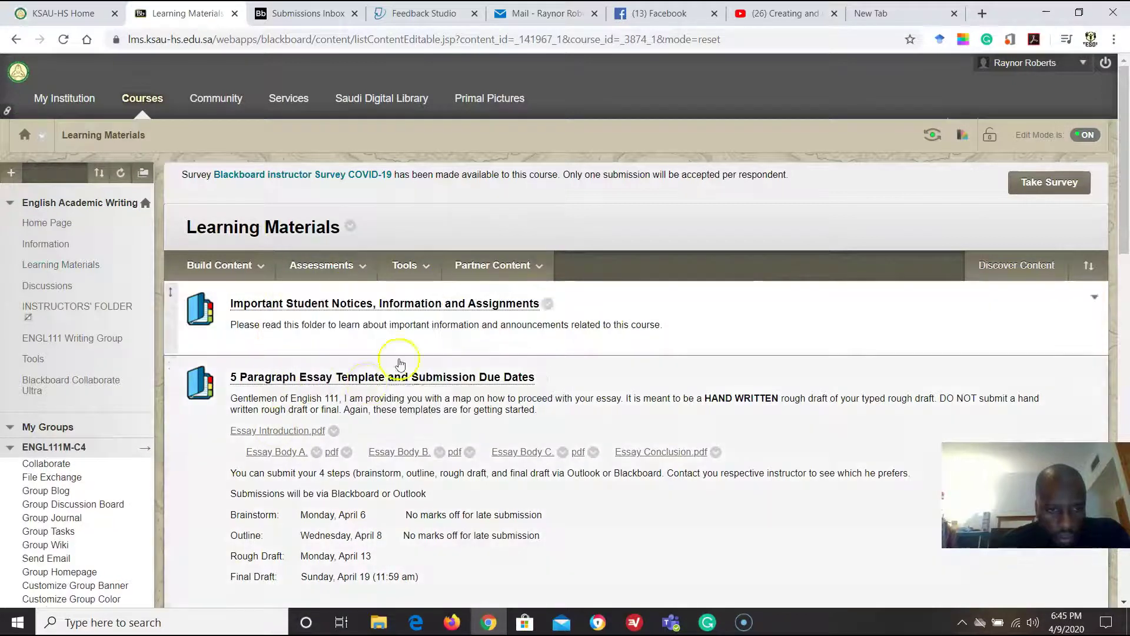
pyautogui.click(328, 266)
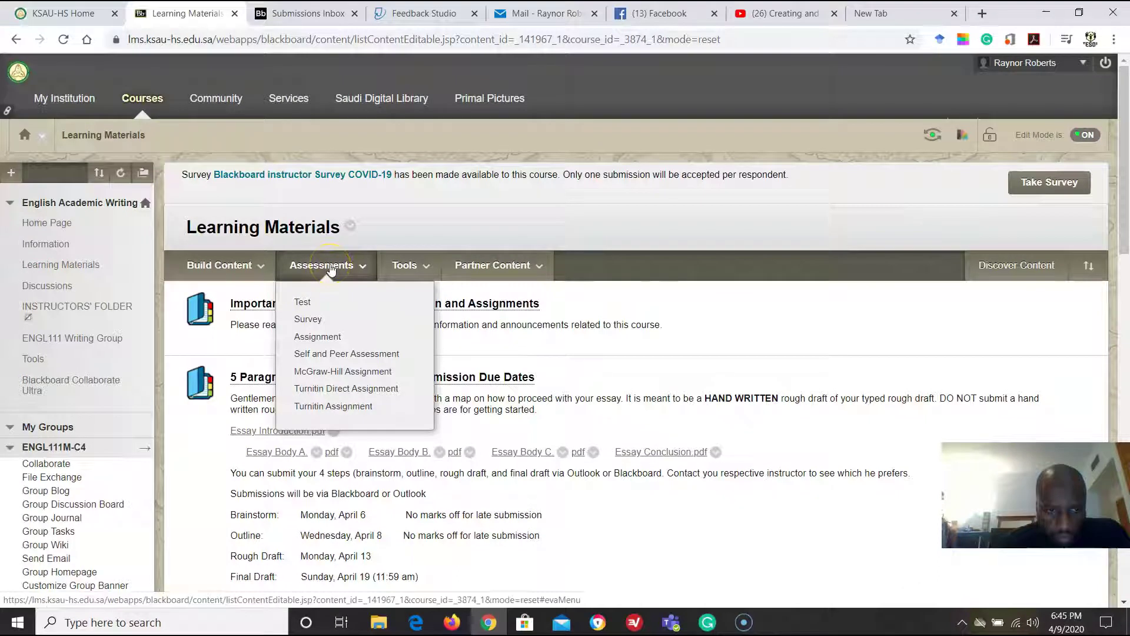
pyautogui.click(318, 336)
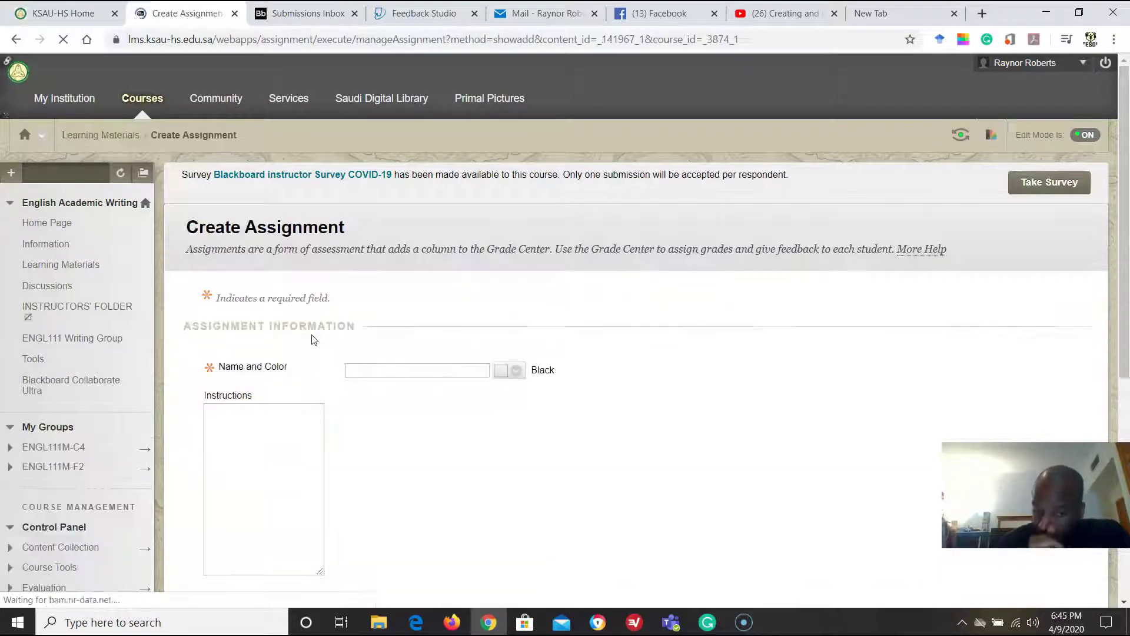
# Name the assignment "Test ENG!!! Just a Test" and enter a line of random filler letters as its instructions.
pyautogui.click(349, 348)
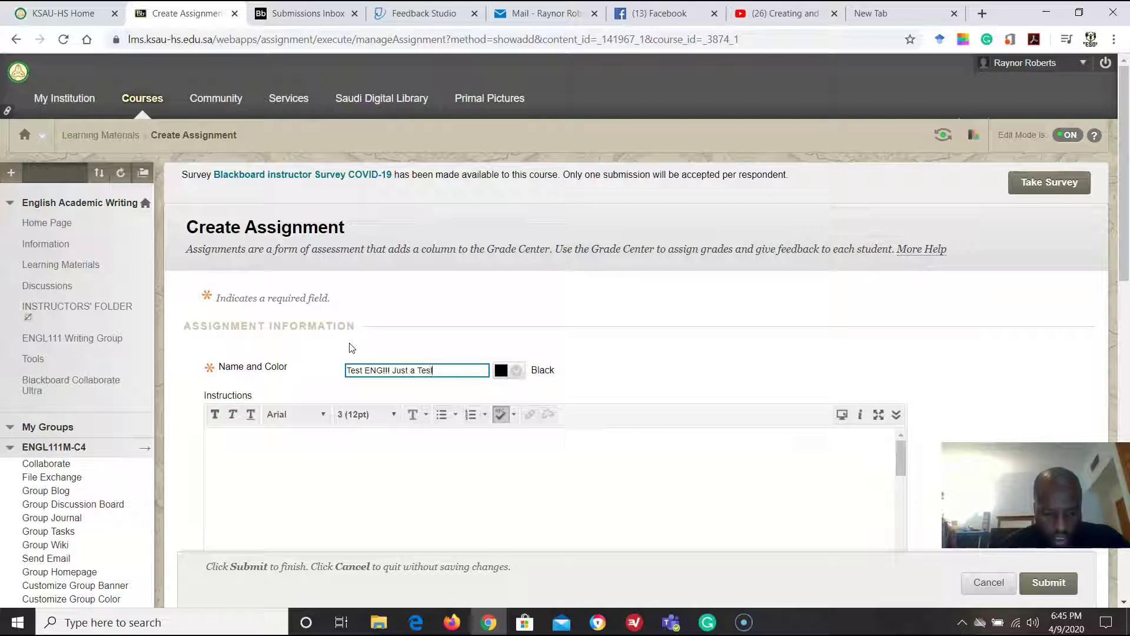
pyautogui.click(263, 457)
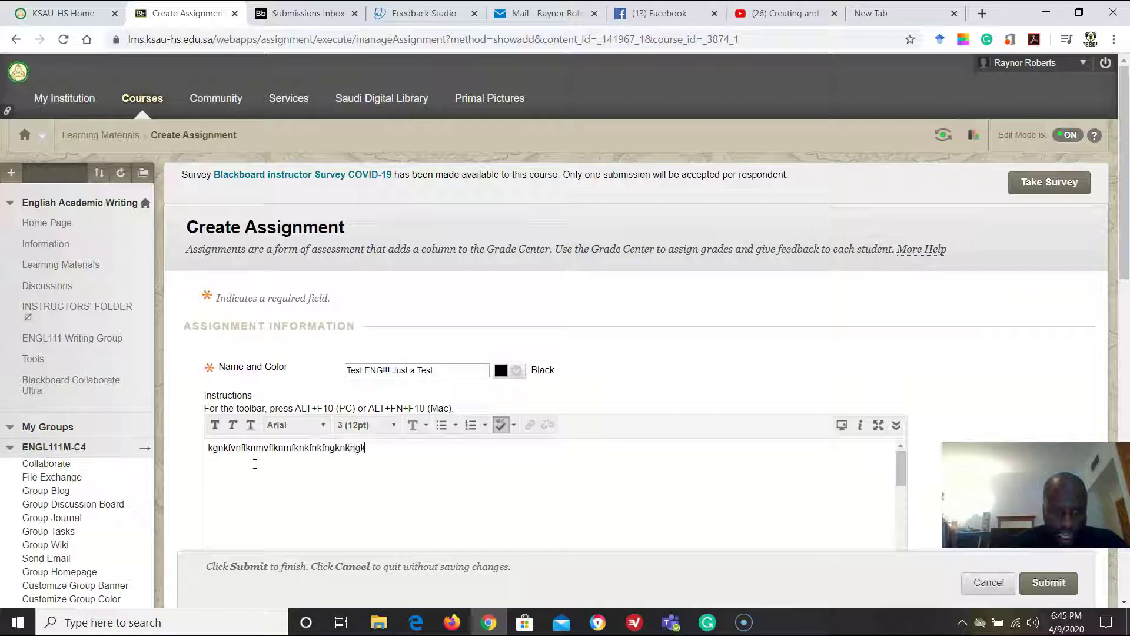
pyautogui.scroll(-5, 378, 475)
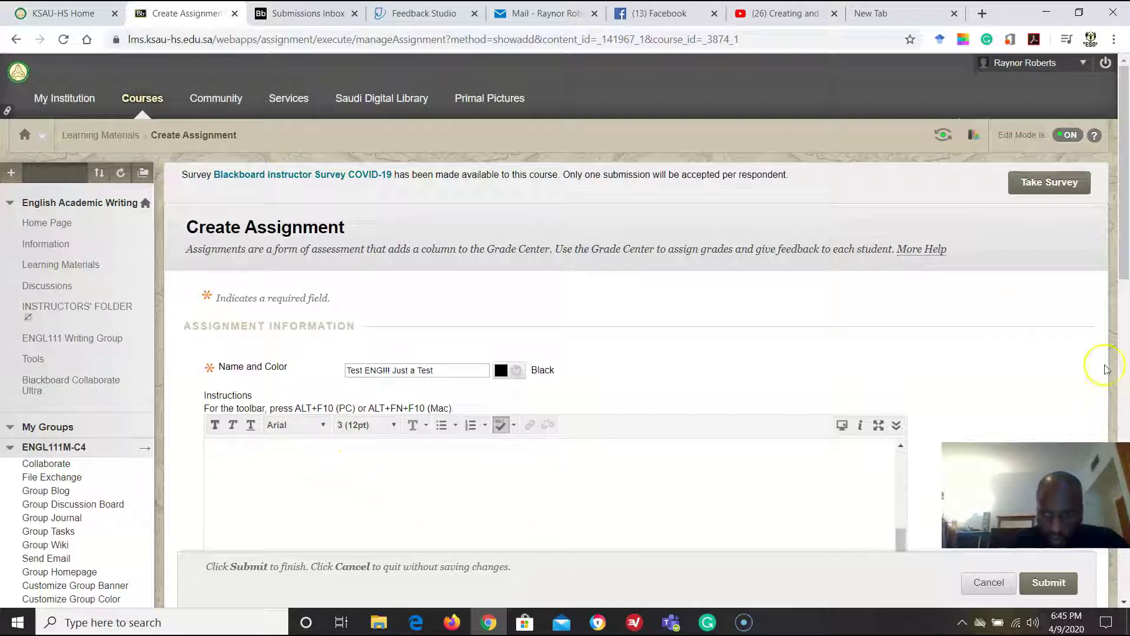
# Review the assignment form's file attachment, due date and points possible fields.
pyautogui.moveTo(1119, 258); pyautogui.dragTo(1118, 374)
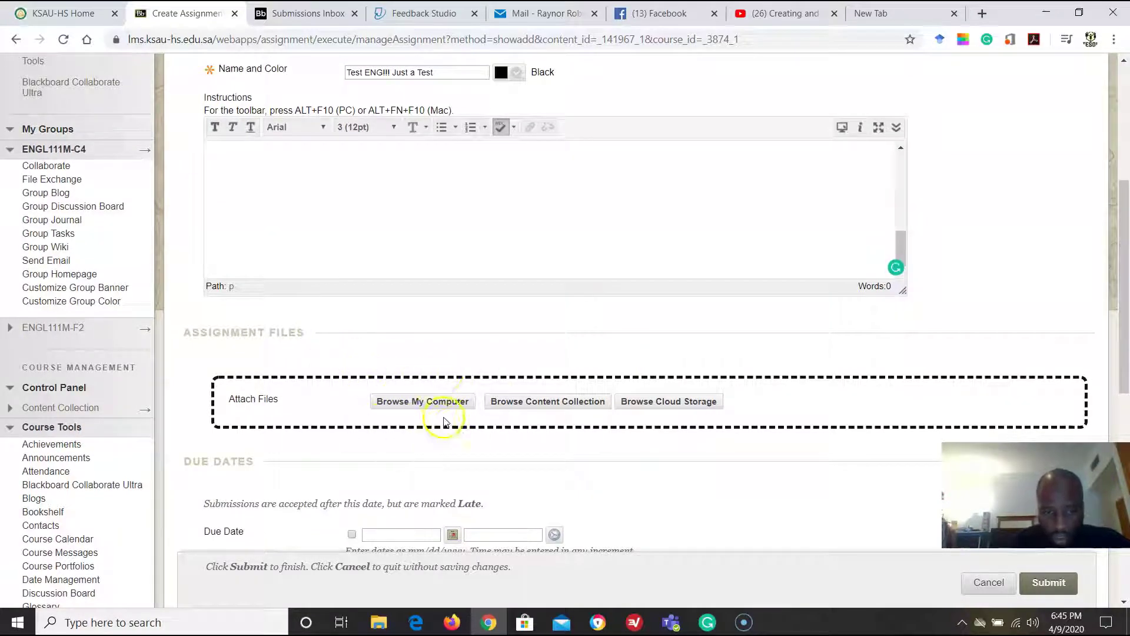
pyautogui.scroll(-3, 398, 489)
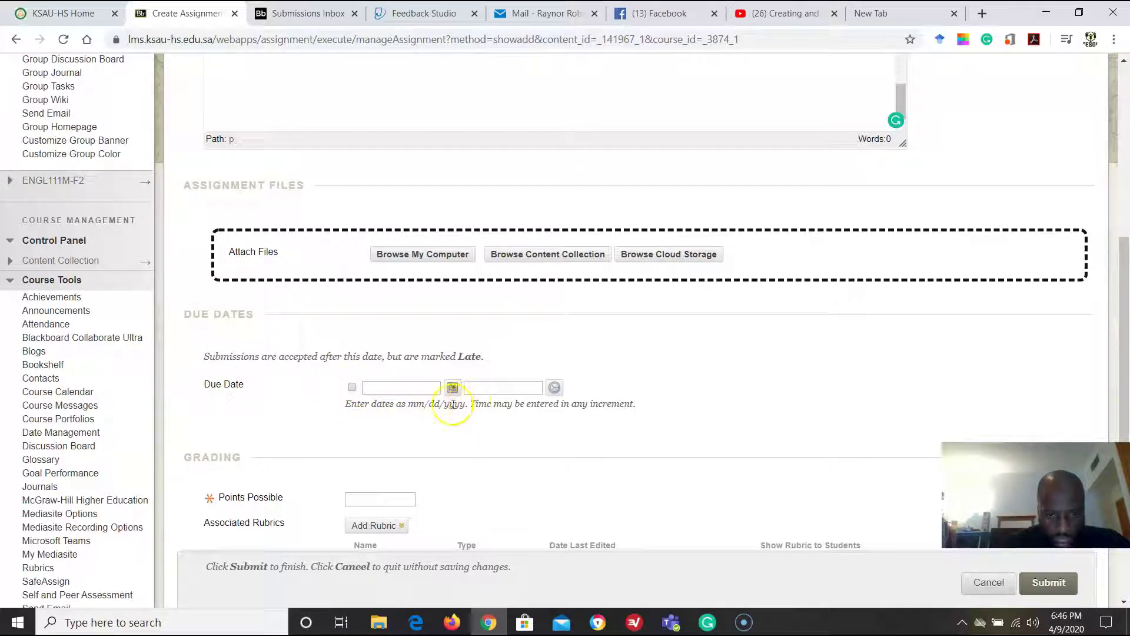
pyautogui.scroll(-3, 365, 457)
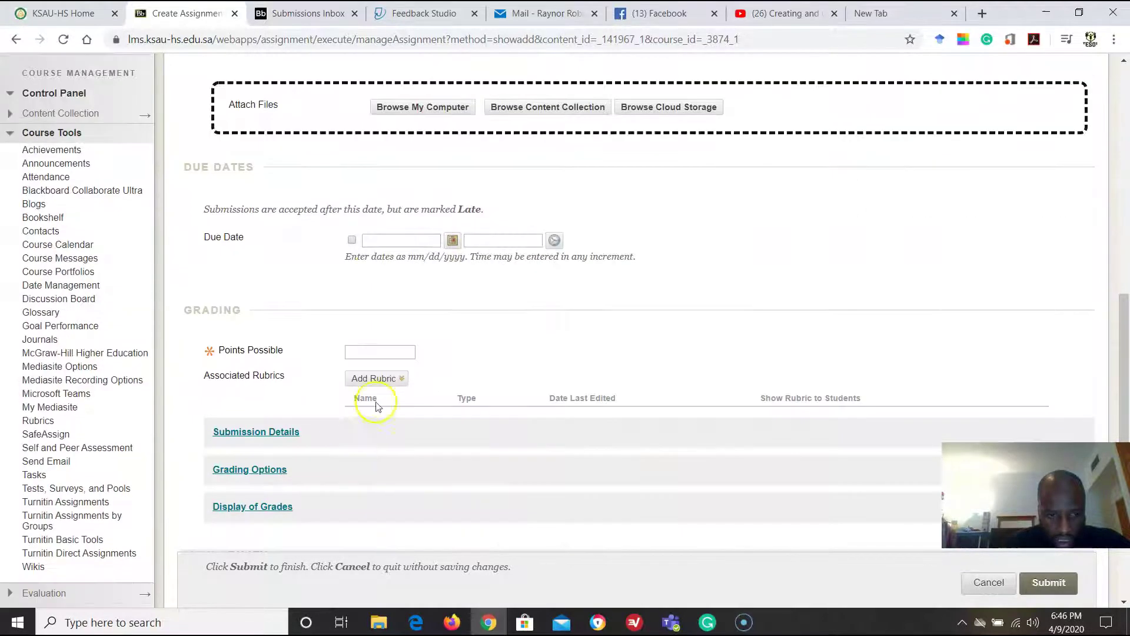
pyautogui.click(377, 351)
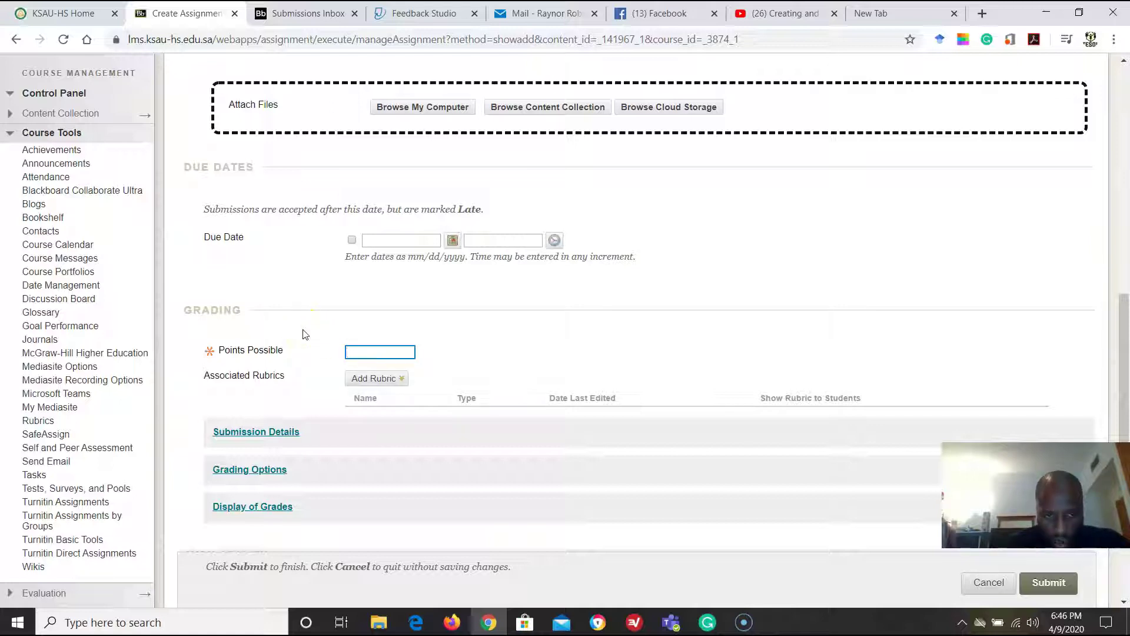
pyautogui.click(306, 331)
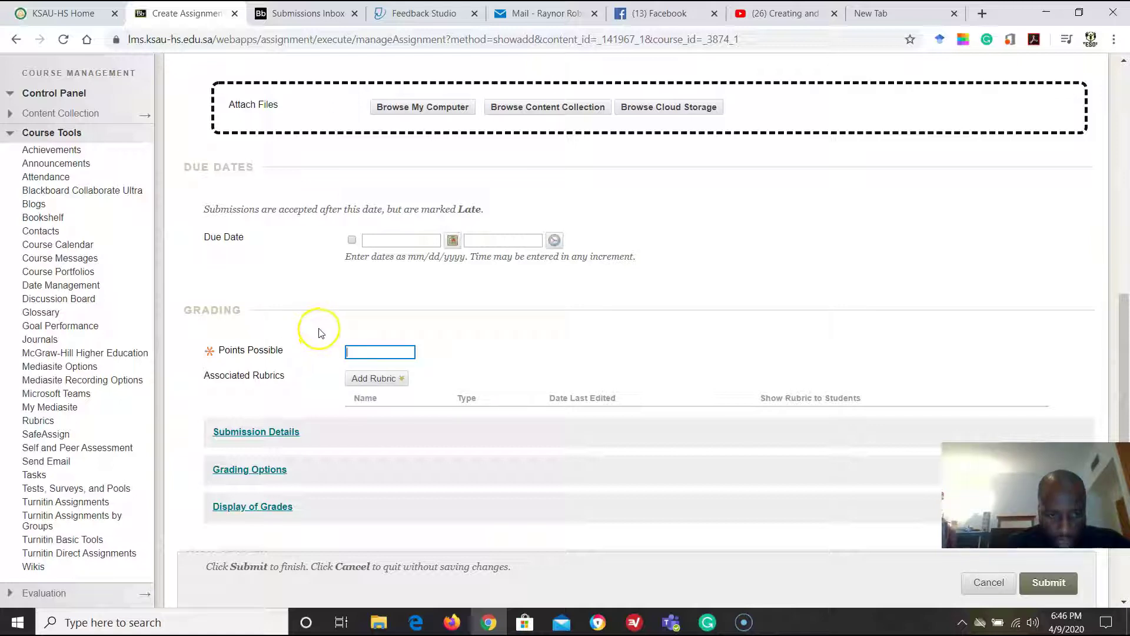
# View the existing rubrics that can be associated with the assignment, and close the list without selecting any.
pyautogui.click(368, 378)
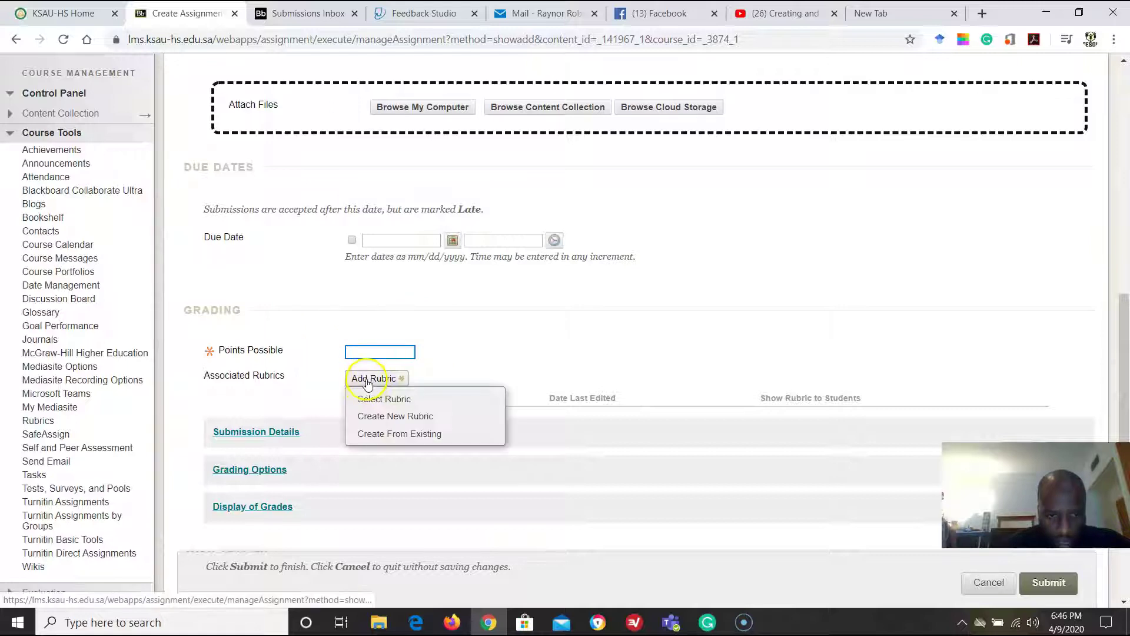
pyautogui.click(393, 401)
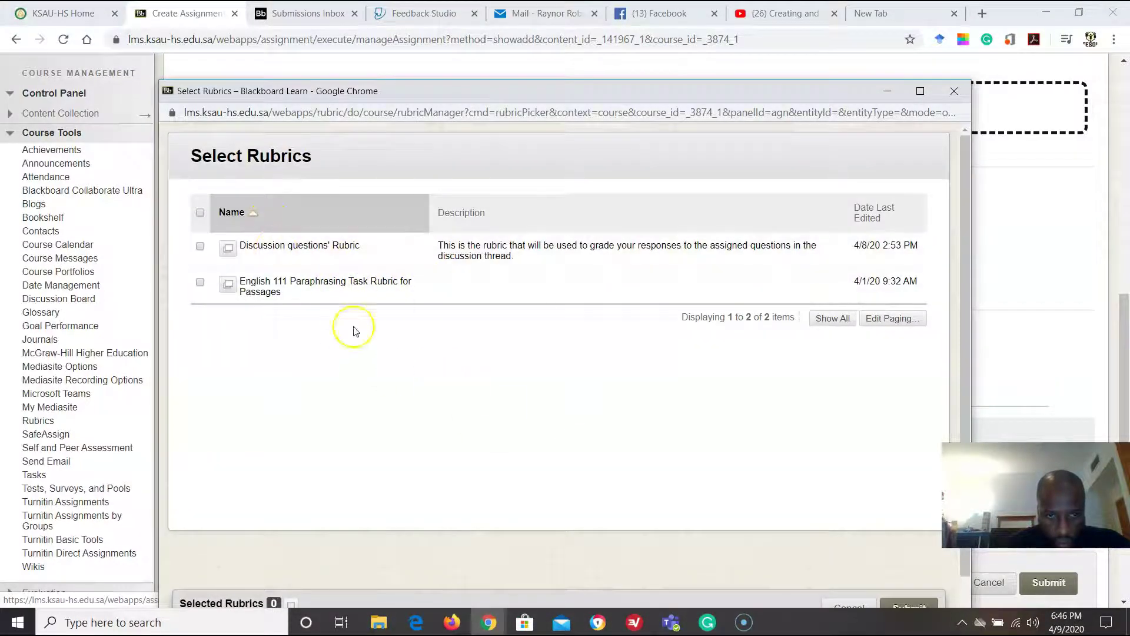
pyautogui.click(954, 93)
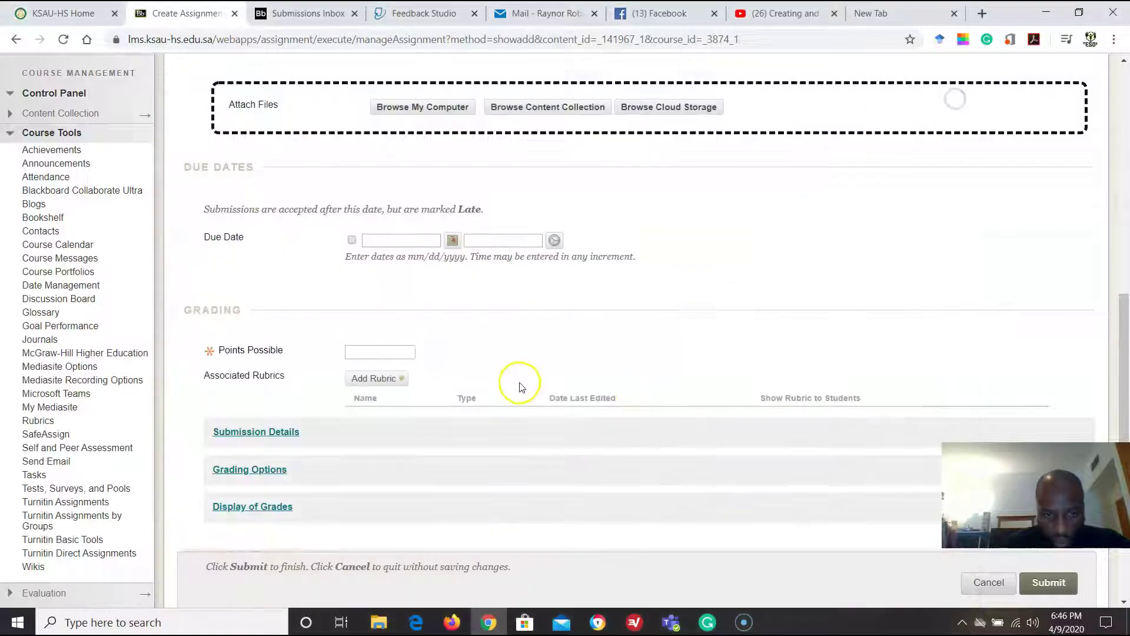
# Open the form for creating a new rubric, look through its criteria grid, and close it without saving.
pyautogui.click(400, 380)
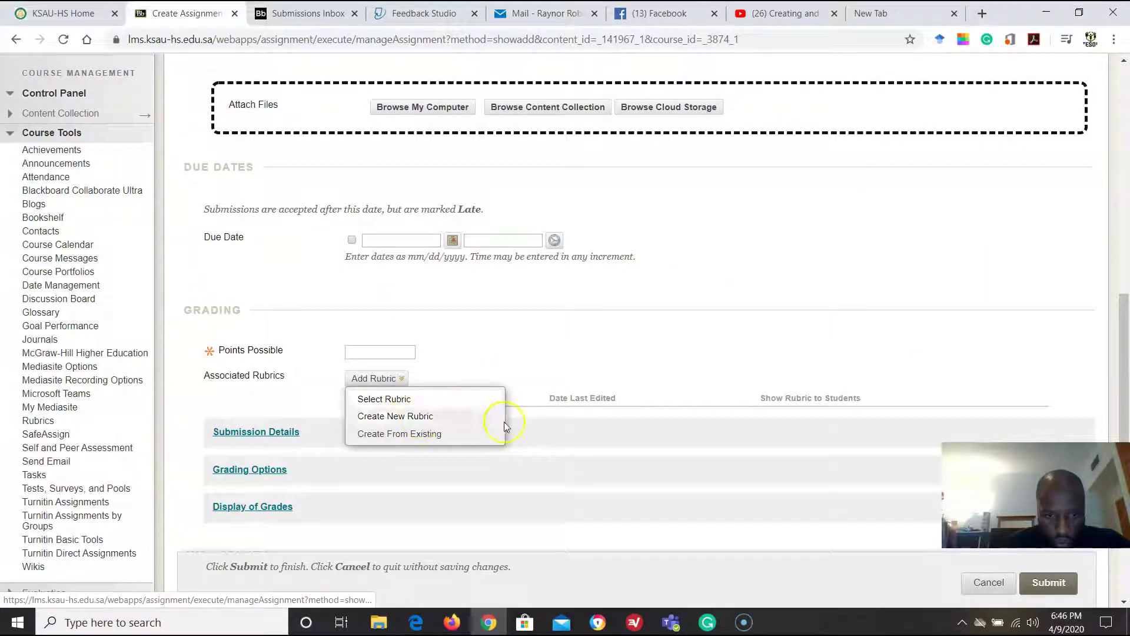
pyautogui.click(376, 379)
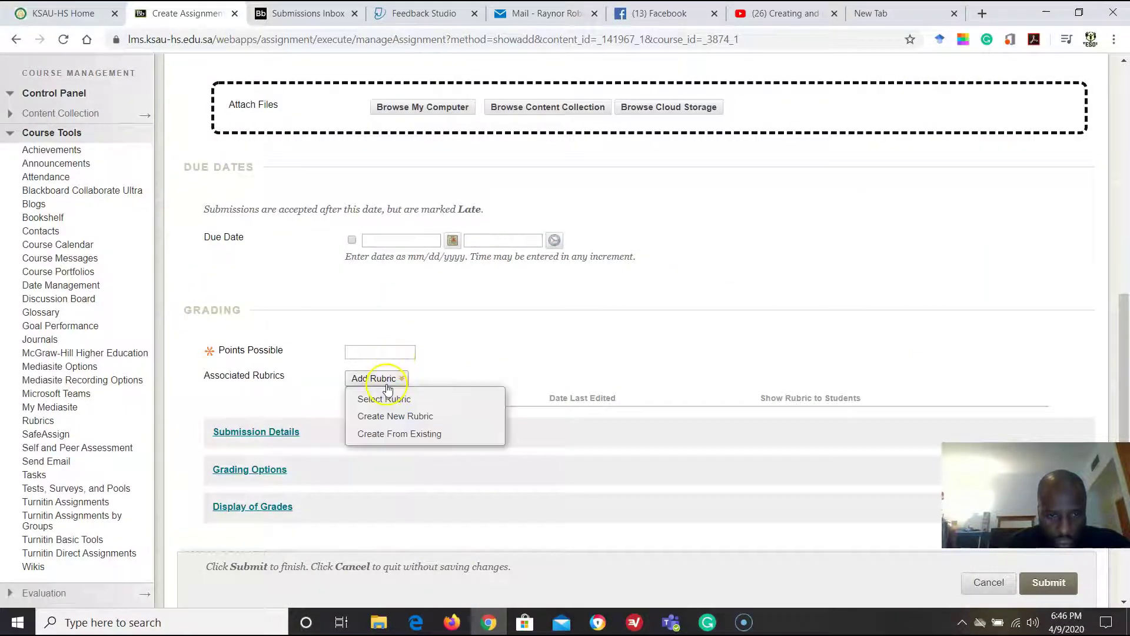
pyautogui.click(391, 414)
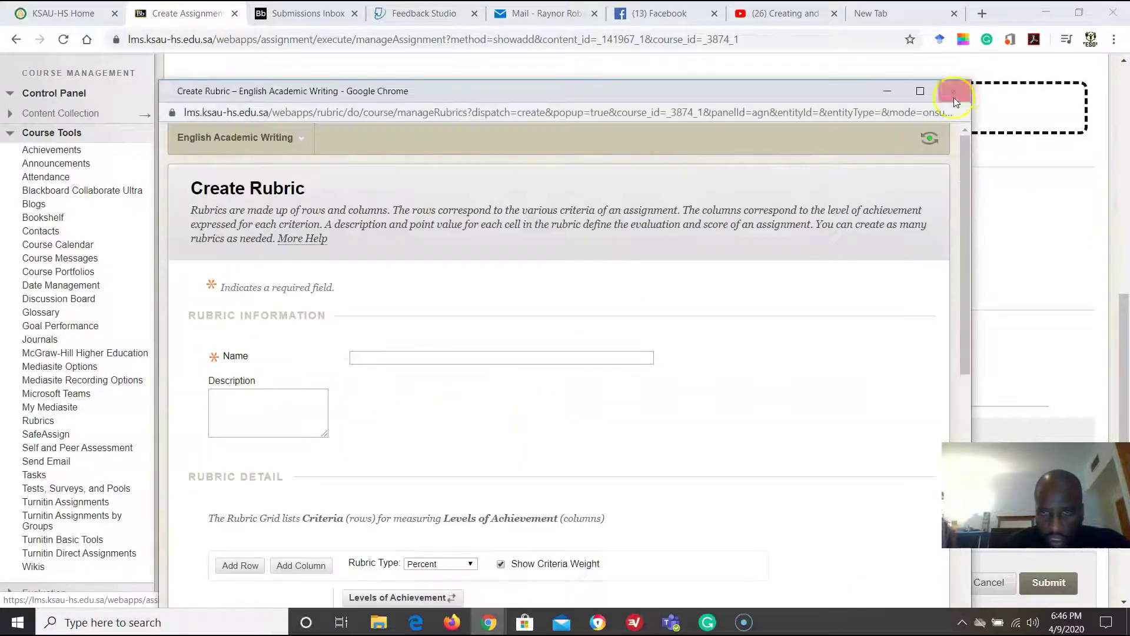
pyautogui.scroll(-5, 429, 404)
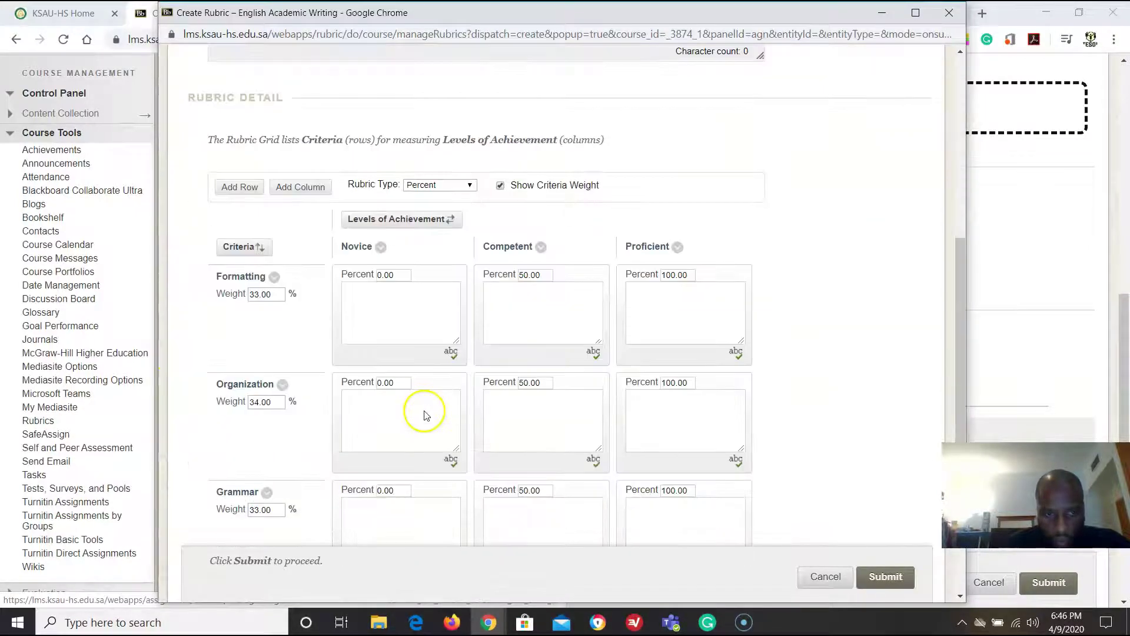
pyautogui.scroll(-3, 283, 316)
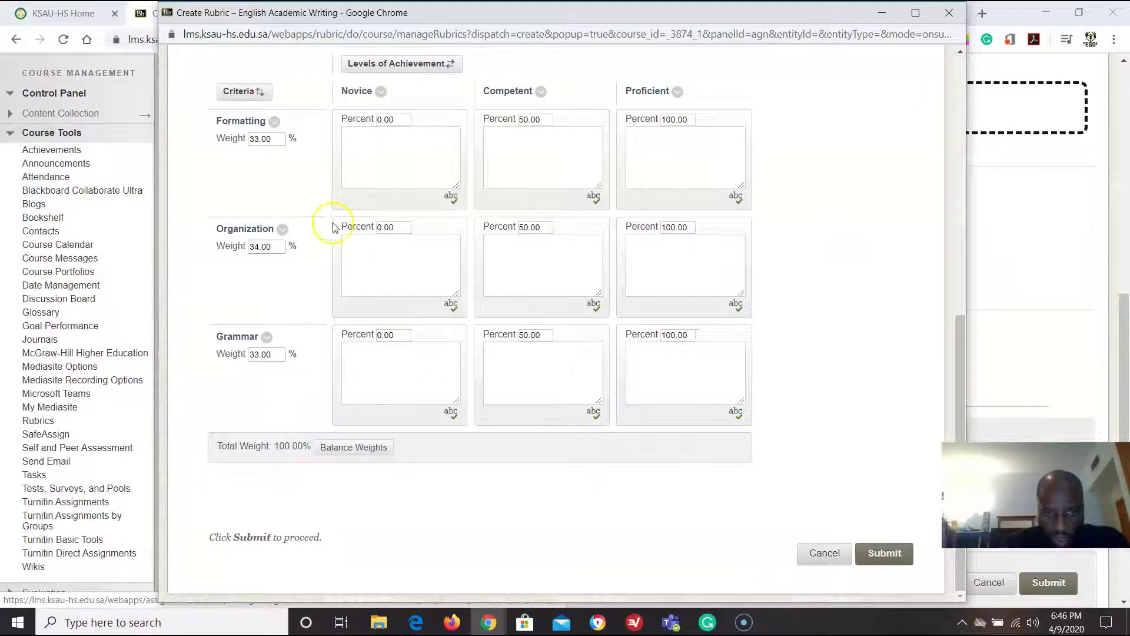
pyautogui.click(949, 12)
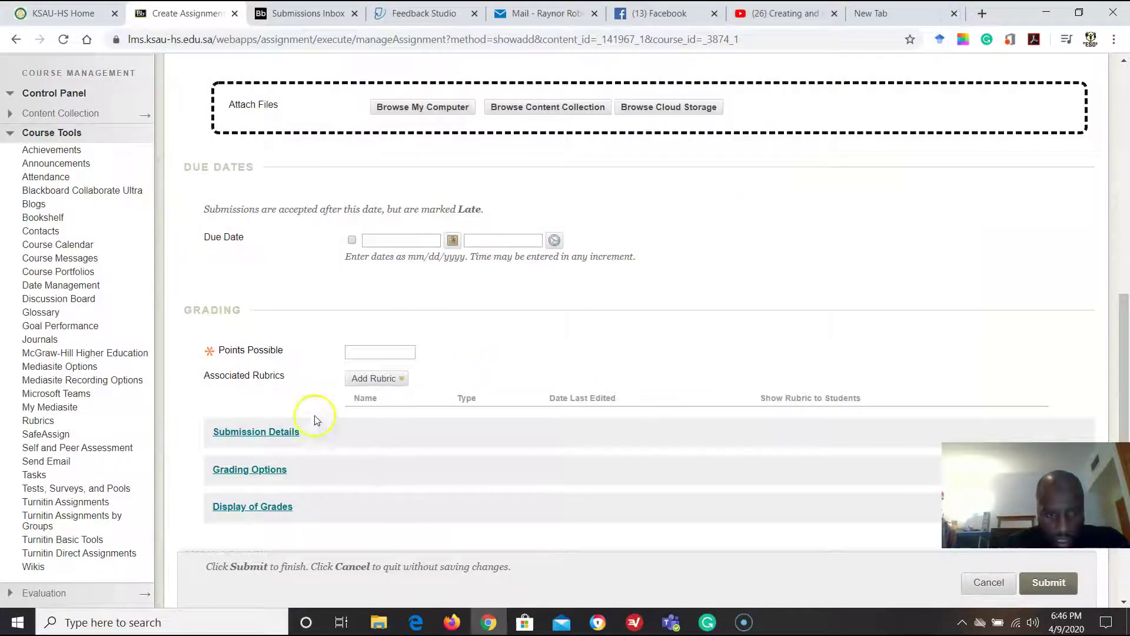
# Expand the assignment's Submission Details and choose Single Attempt as the number of attempts.
pyautogui.scroll(-1, 315, 419)
pyautogui.click(274, 360)
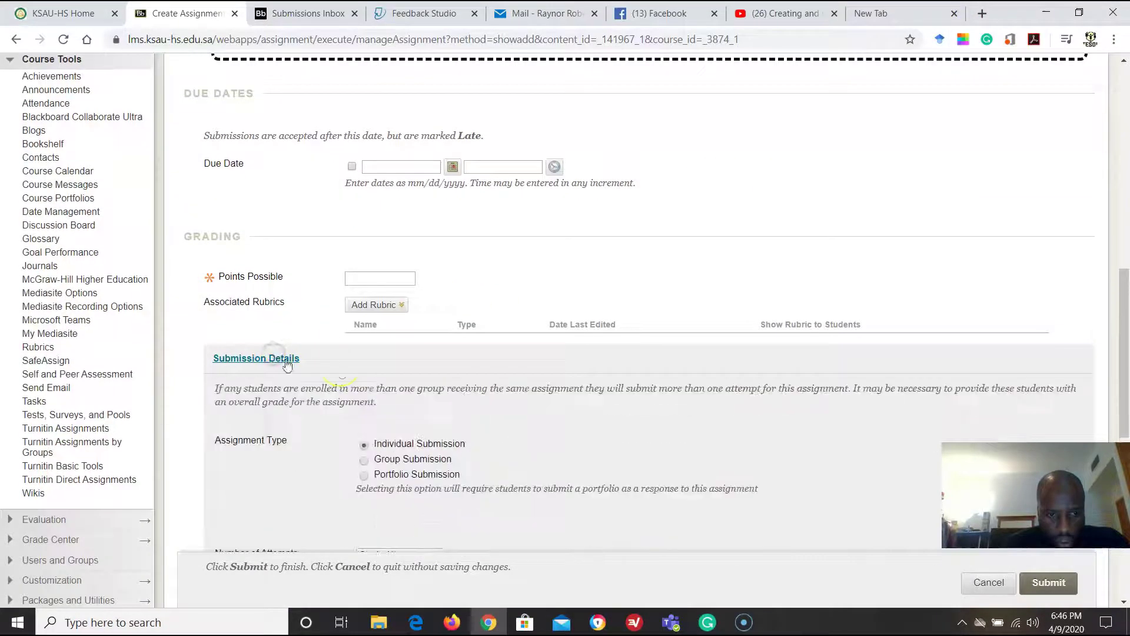
pyautogui.scroll(-1, 419, 384)
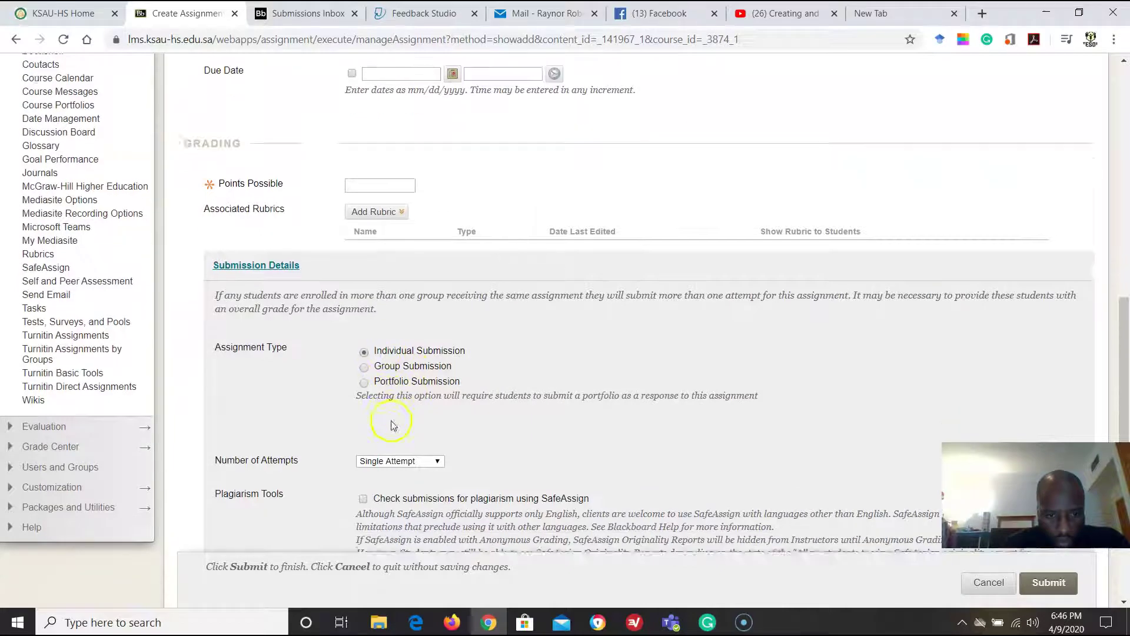
pyautogui.scroll(-2, 390, 333)
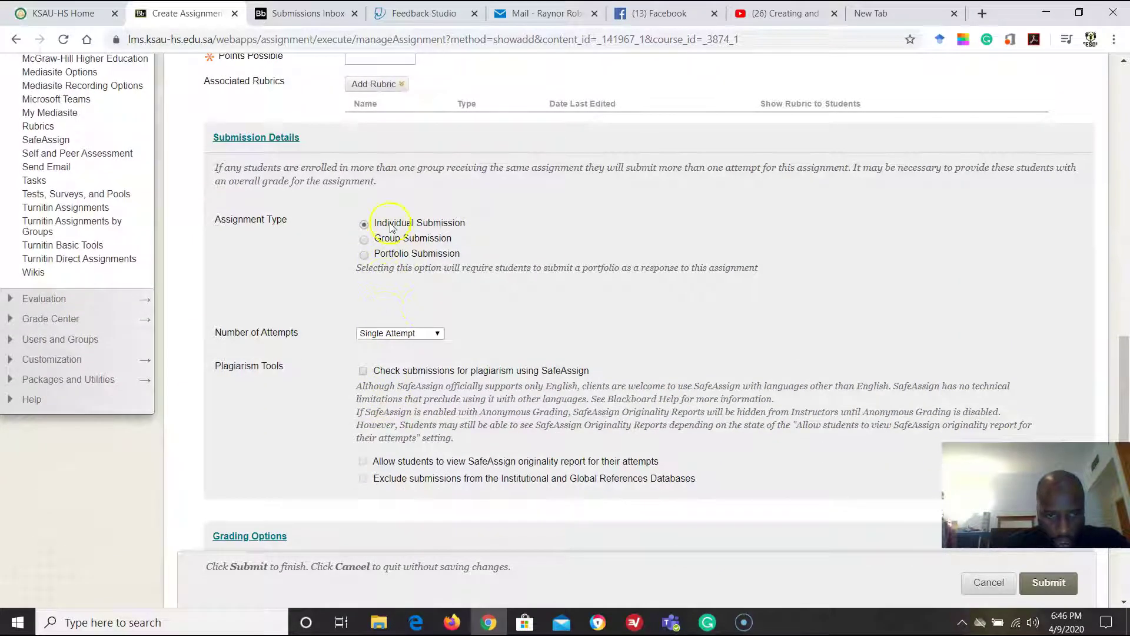
pyautogui.click(436, 335)
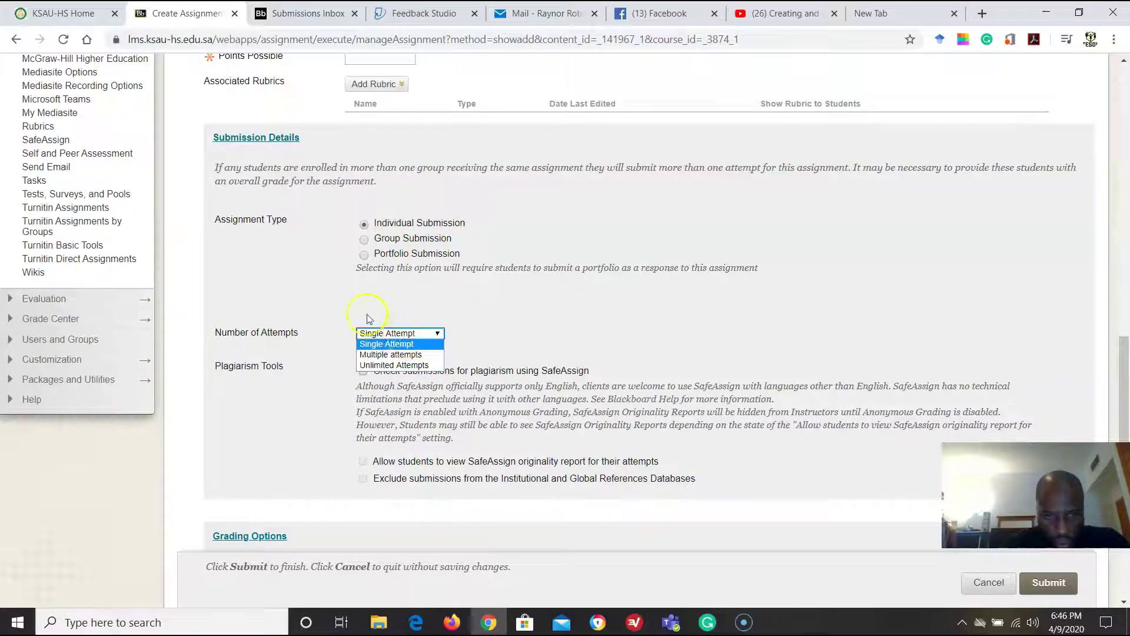
pyautogui.click(392, 344)
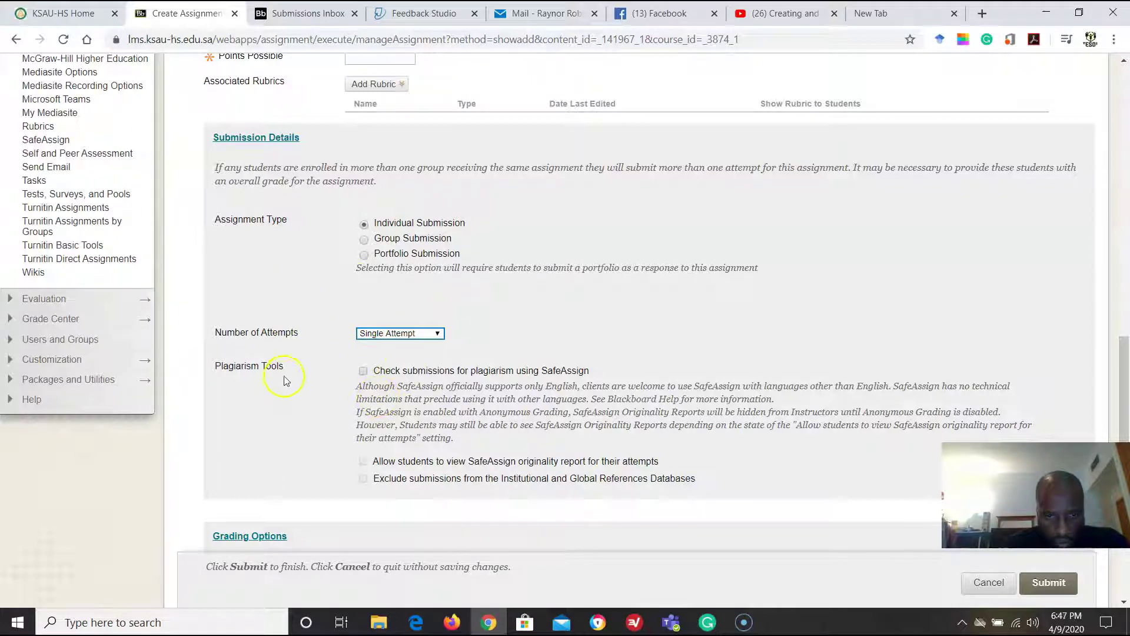
# Expand the Grading Options and review the anonymous and delegated grading settings.
pyautogui.scroll(-3, 416, 472)
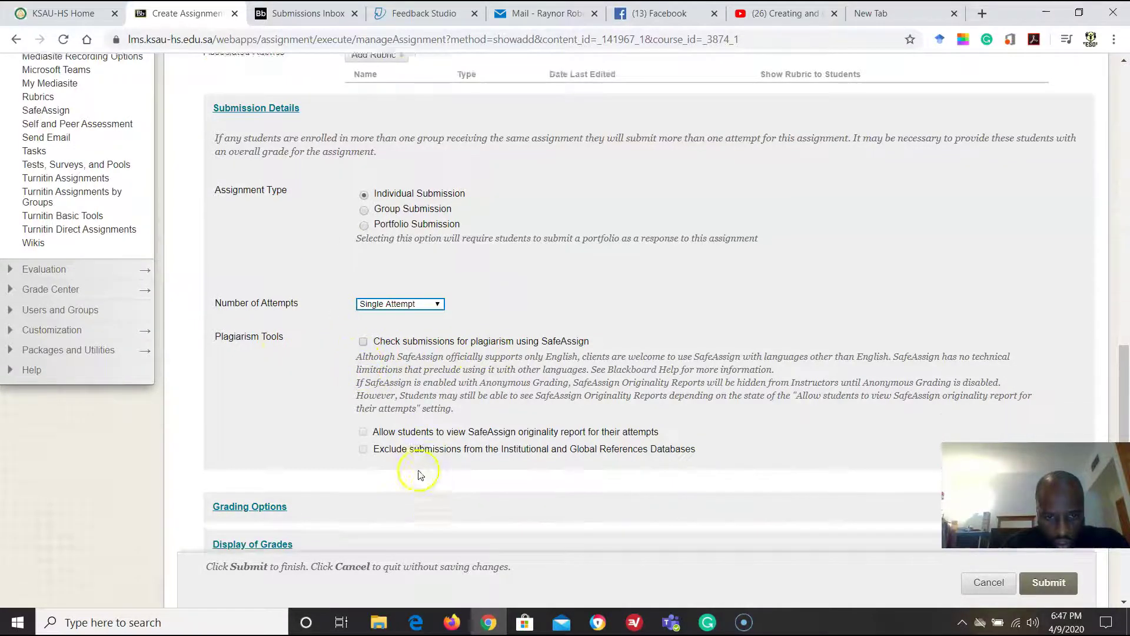
pyautogui.click(277, 316)
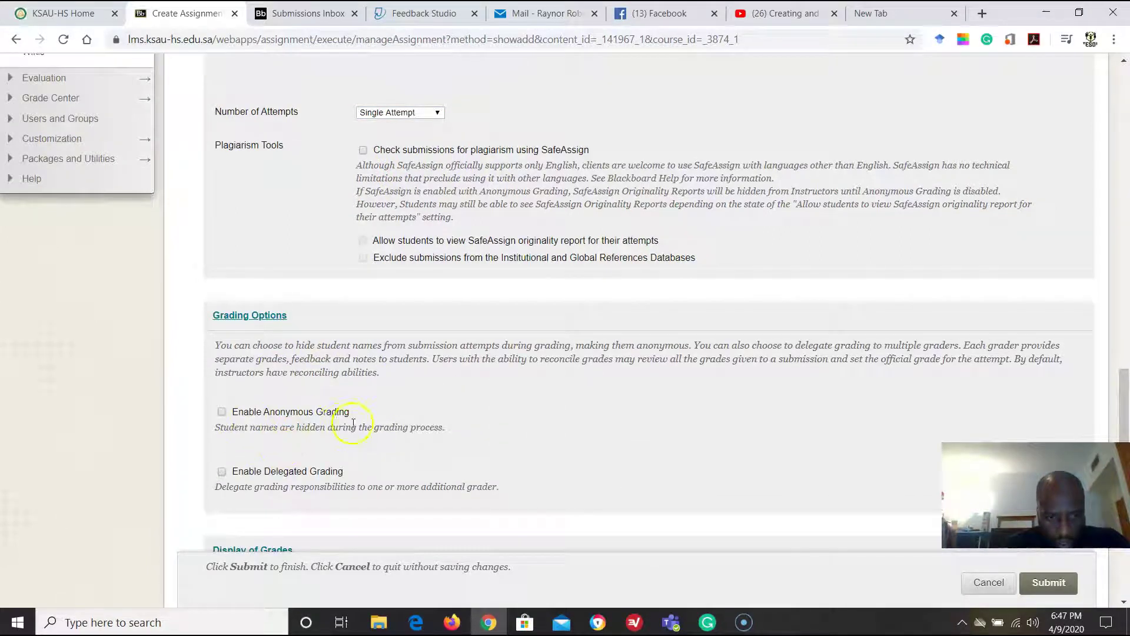
pyautogui.scroll(-2, 378, 444)
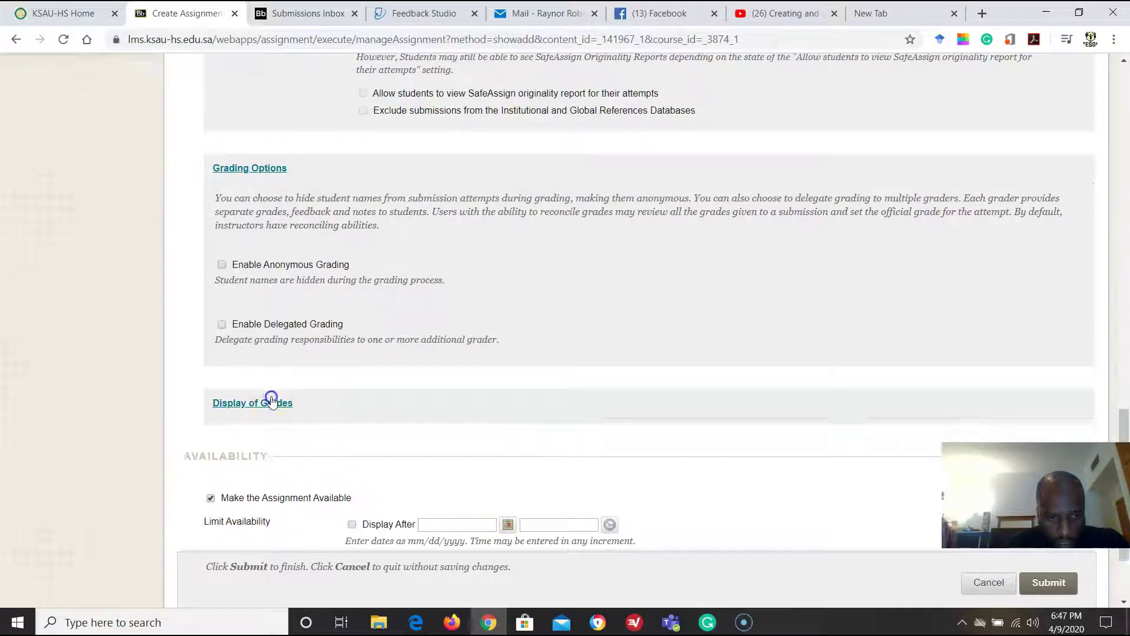
# Expand Display of Grades and review its settings together with the assignment's availability options.
pyautogui.click(272, 403)
pyautogui.scroll(-2, 406, 412)
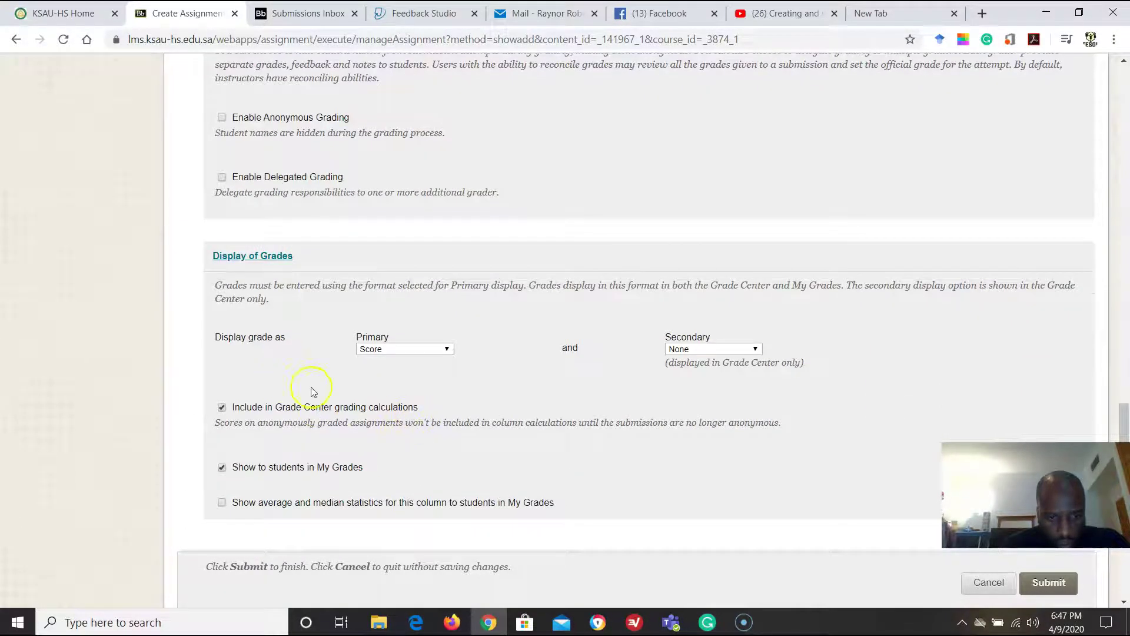
pyautogui.scroll(-2, 300, 380)
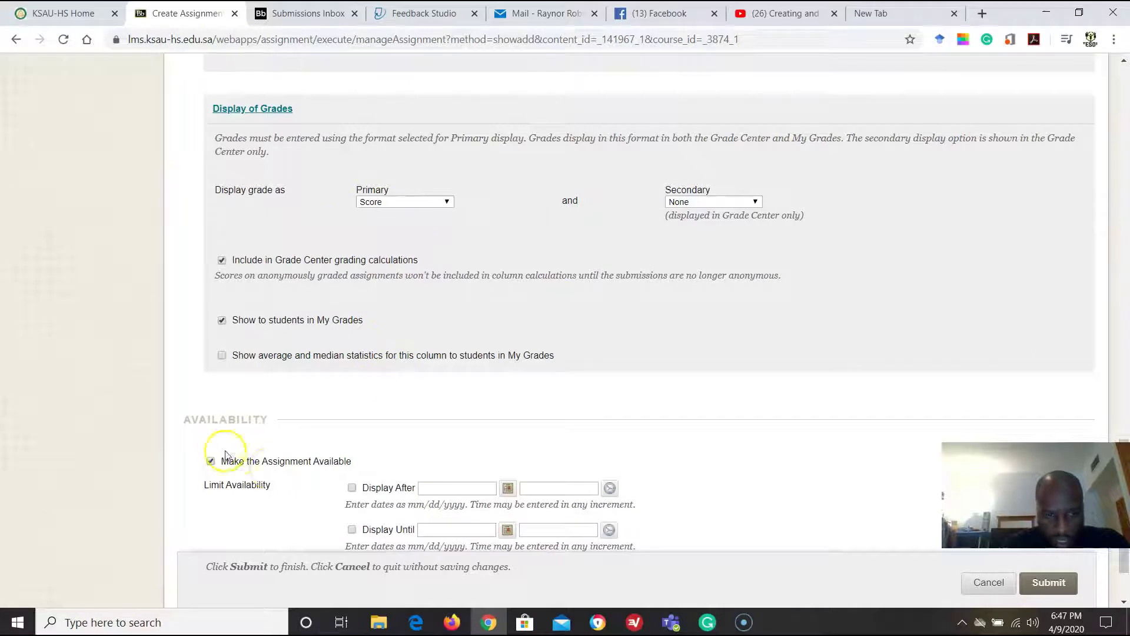
pyautogui.scroll(-2, 270, 421)
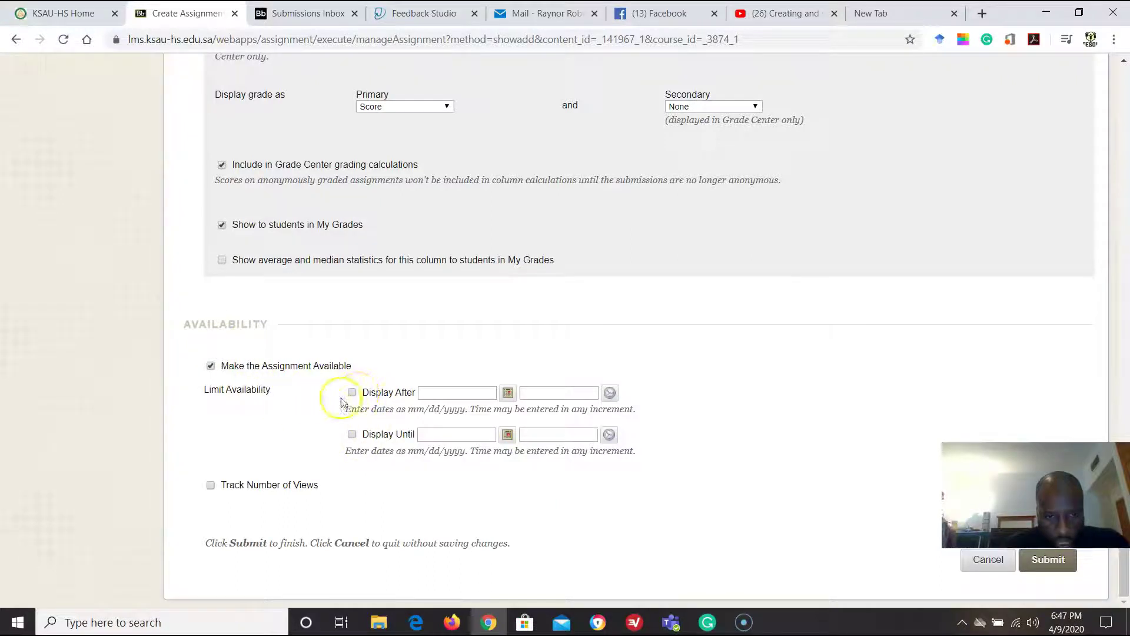
# Review the assignment's due date settings and its Display After and Display Until availability limits.
pyautogui.scroll(20, 459, 403)
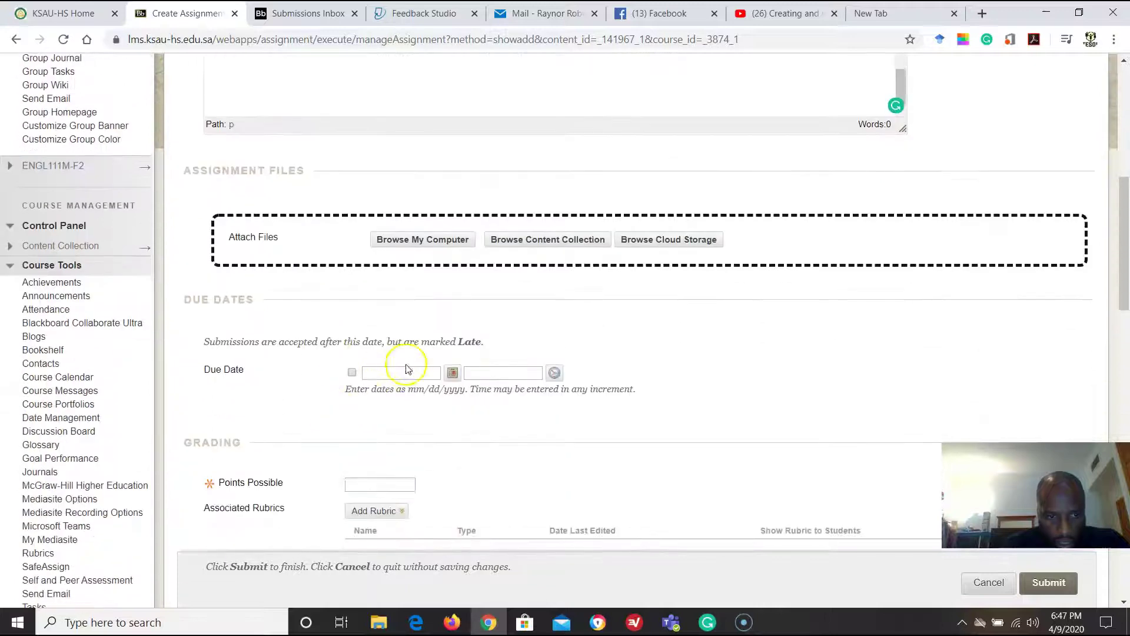
pyautogui.scroll(-12, 309, 424)
pyautogui.scroll(-8, 337, 425)
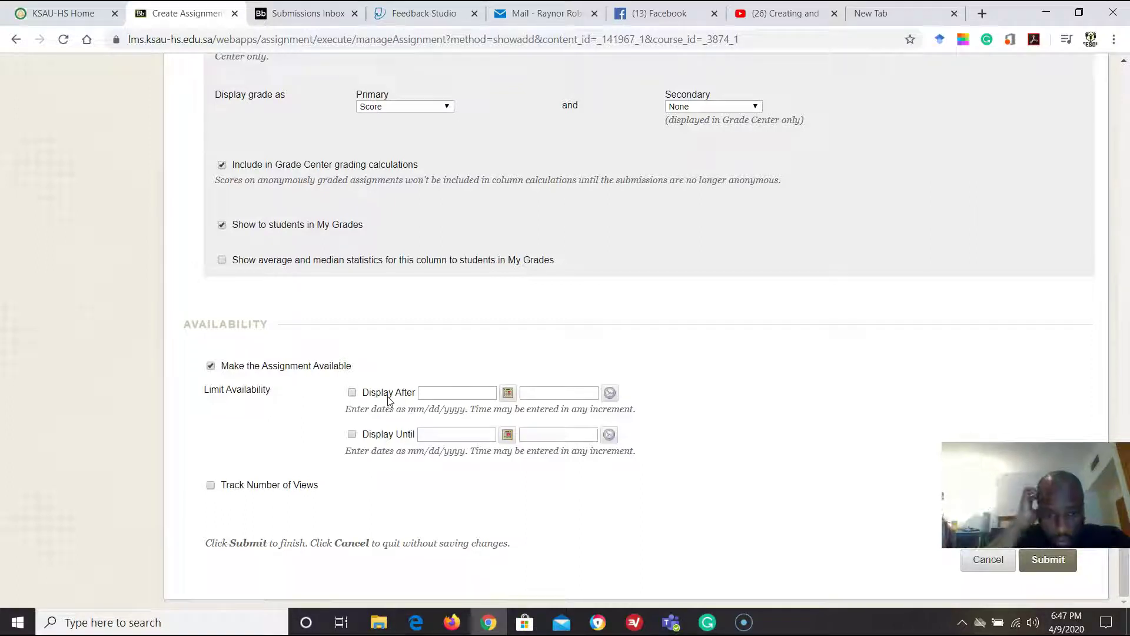
pyautogui.click(464, 395)
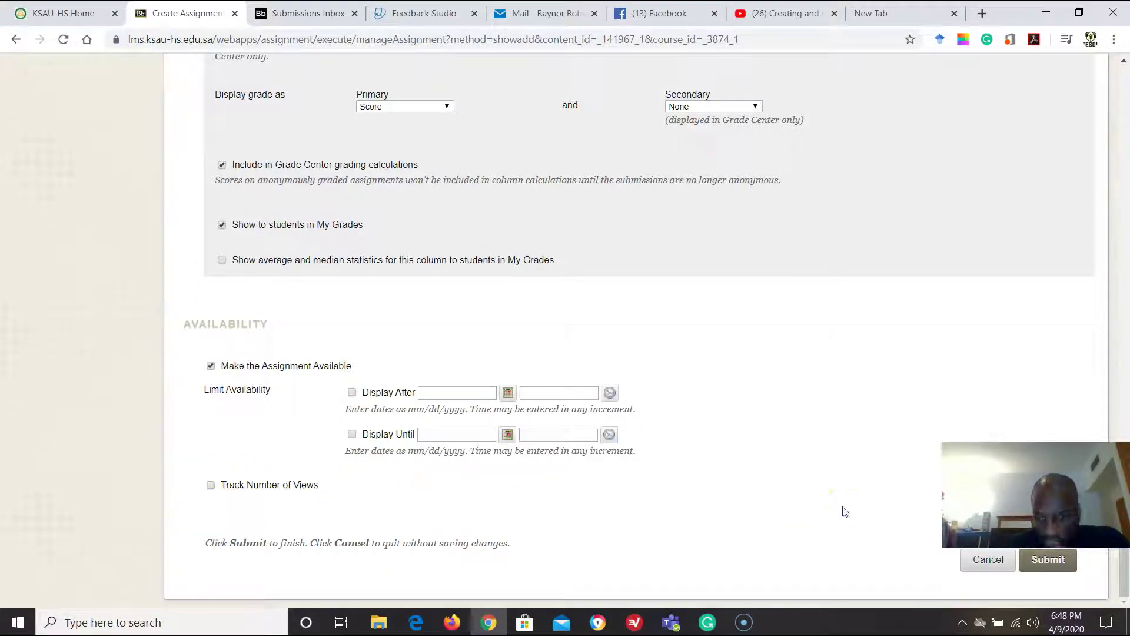
# Try to submit the new assignment without entering a Points Possible value.
pyautogui.scroll(6, 883, 510)
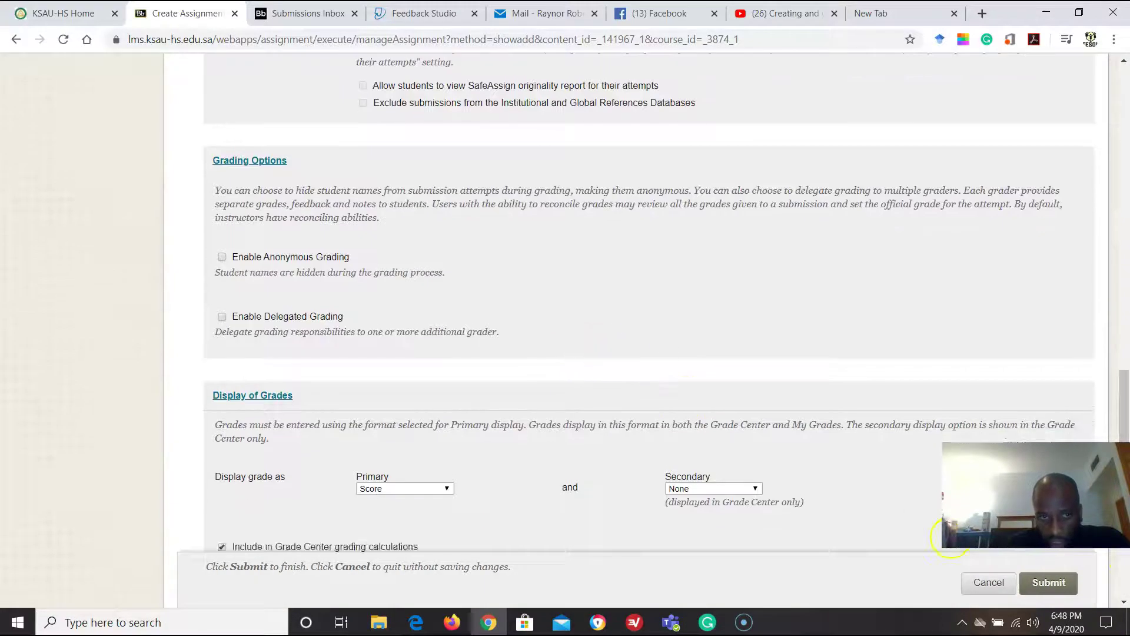
pyautogui.scroll(-6, 883, 510)
pyautogui.click(1041, 582)
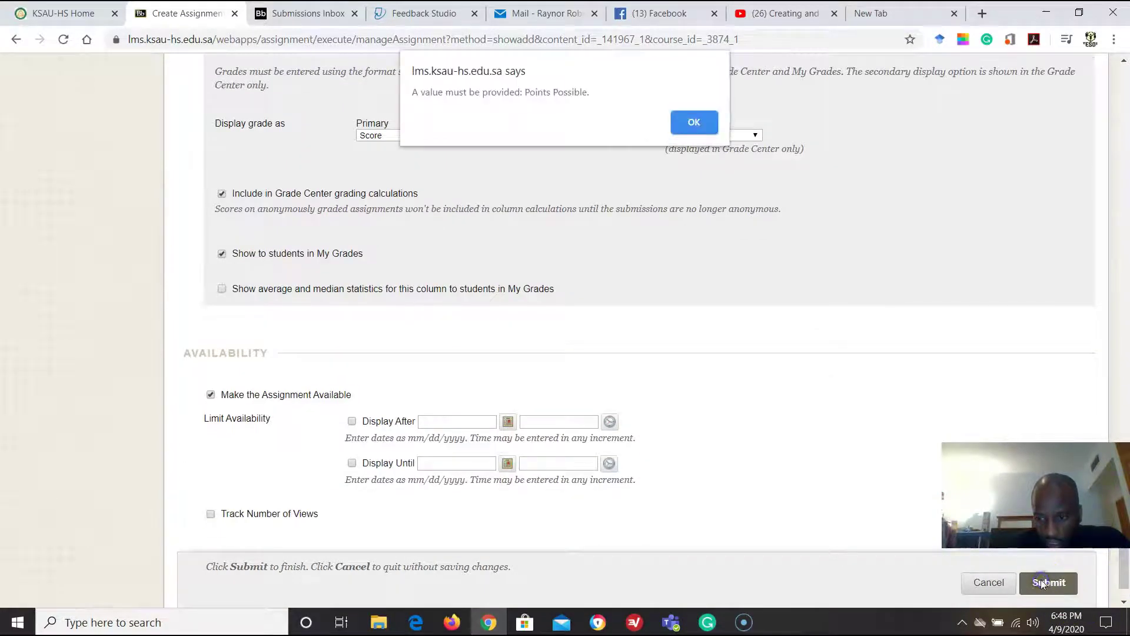
pyautogui.click(698, 123)
pyautogui.scroll(15, 747, 330)
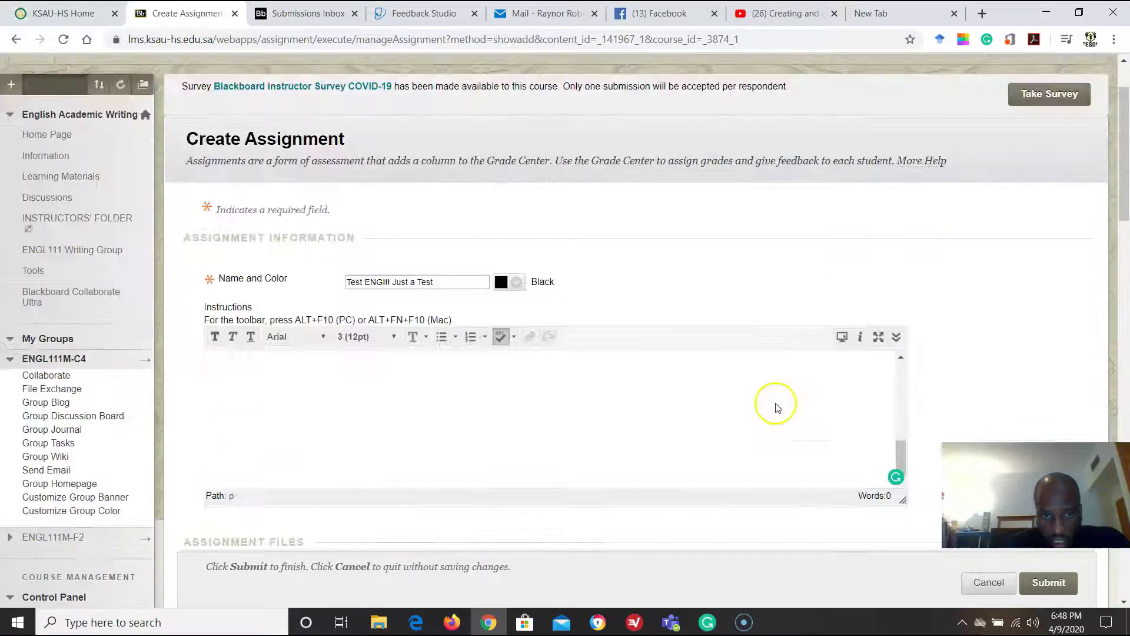
pyautogui.scroll(-20, 776, 402)
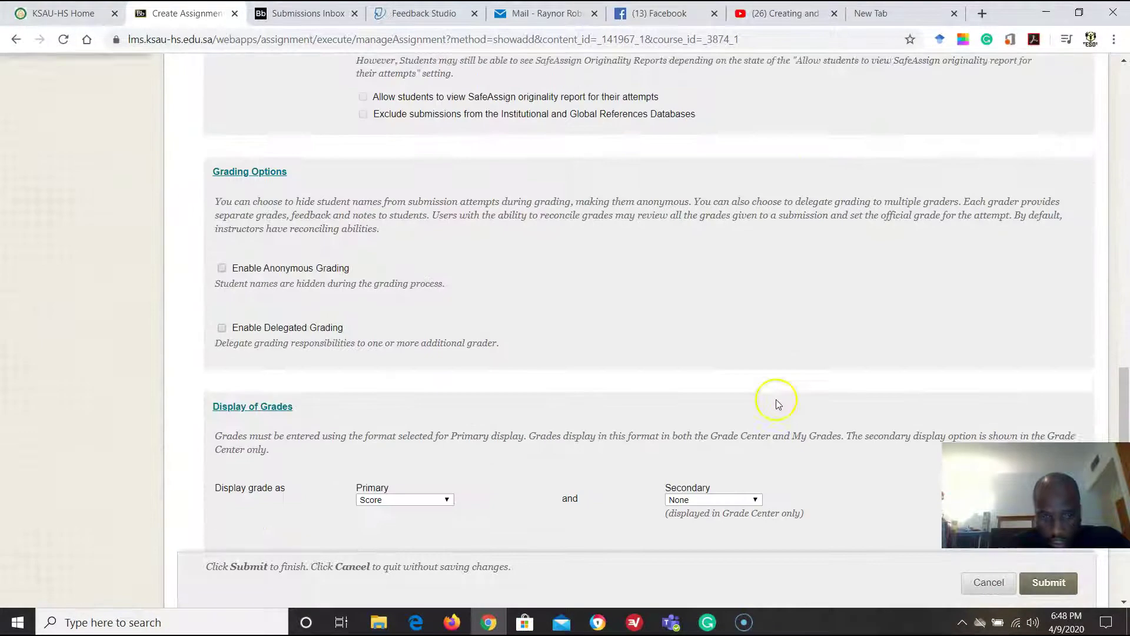
# Set the assignment's Points Possible to 100 and submit the assignment.
pyautogui.click(1048, 559)
pyautogui.click(687, 114)
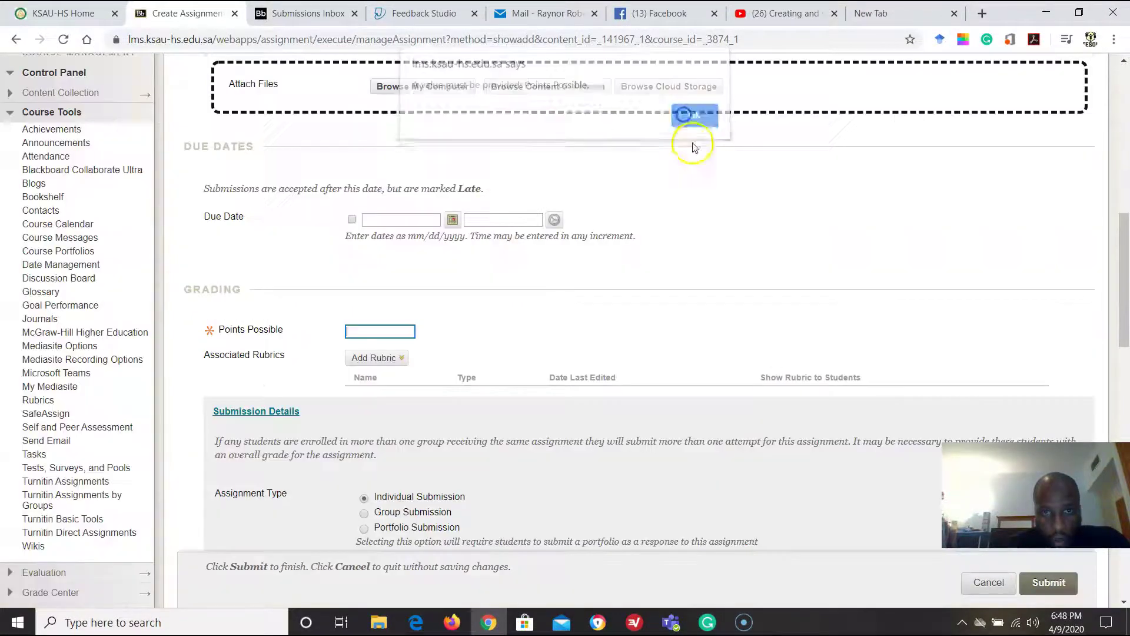
pyautogui.write('100')
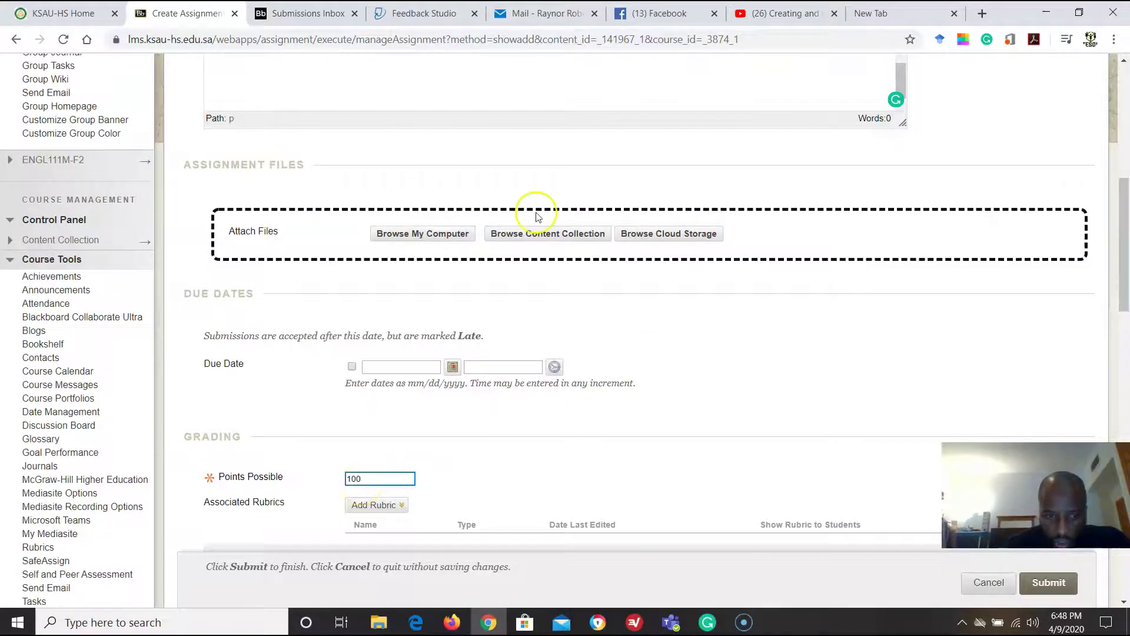
pyautogui.scroll(-15, 537, 216)
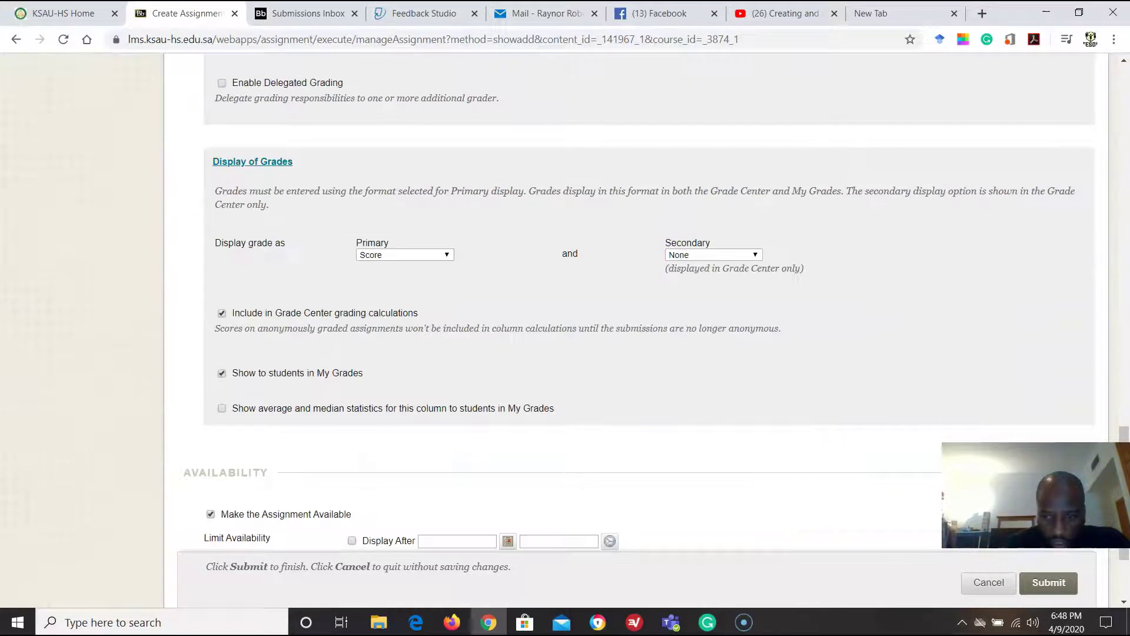
pyautogui.click(1039, 583)
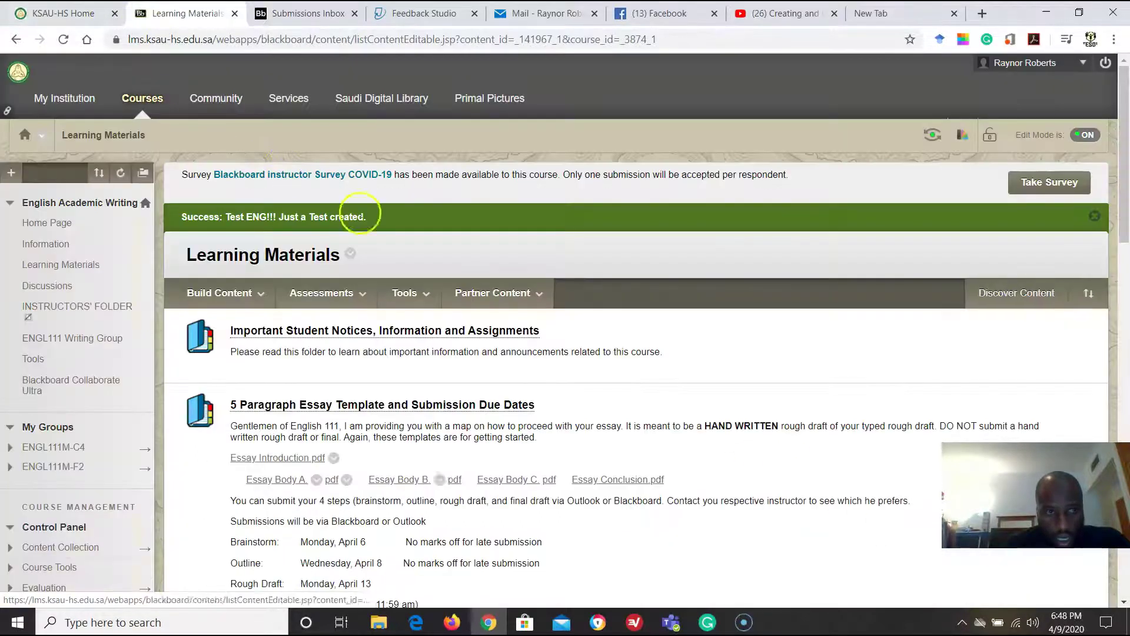
# Find the "Test ENG!!! Just a Test" assignment at the end of Learning Materials and delete it.
pyautogui.click(406, 222)
pyautogui.scroll(-5, 312, 389)
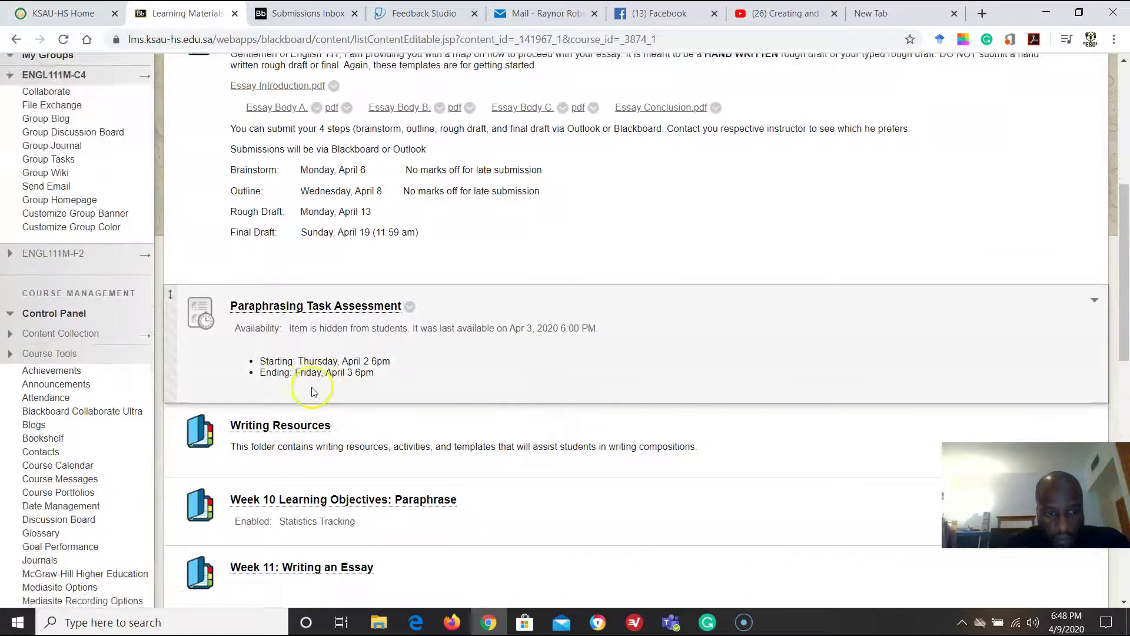
pyautogui.scroll(-10, 312, 389)
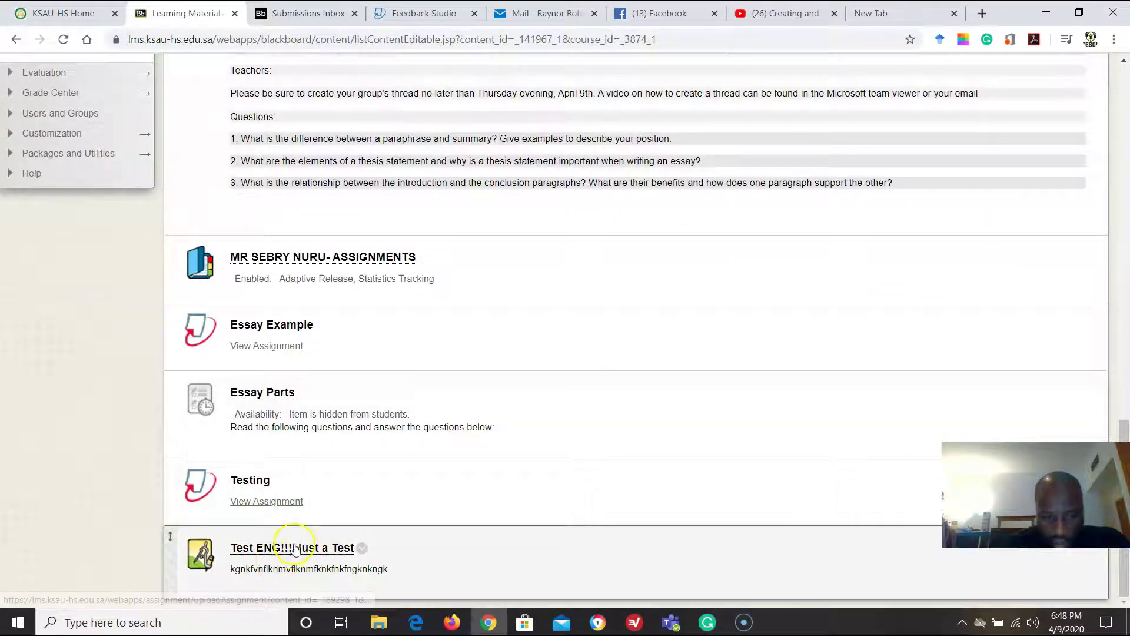
pyautogui.moveTo(295, 546)
pyautogui.mouseDown()
pyautogui.moveTo(323, 429)
pyautogui.moveTo(340, 83)
pyautogui.moveTo(352, 143)
pyautogui.moveTo(348, 589)
pyautogui.moveTo(316, 540)
pyautogui.moveTo(279, 554)
pyautogui.mouseUp()
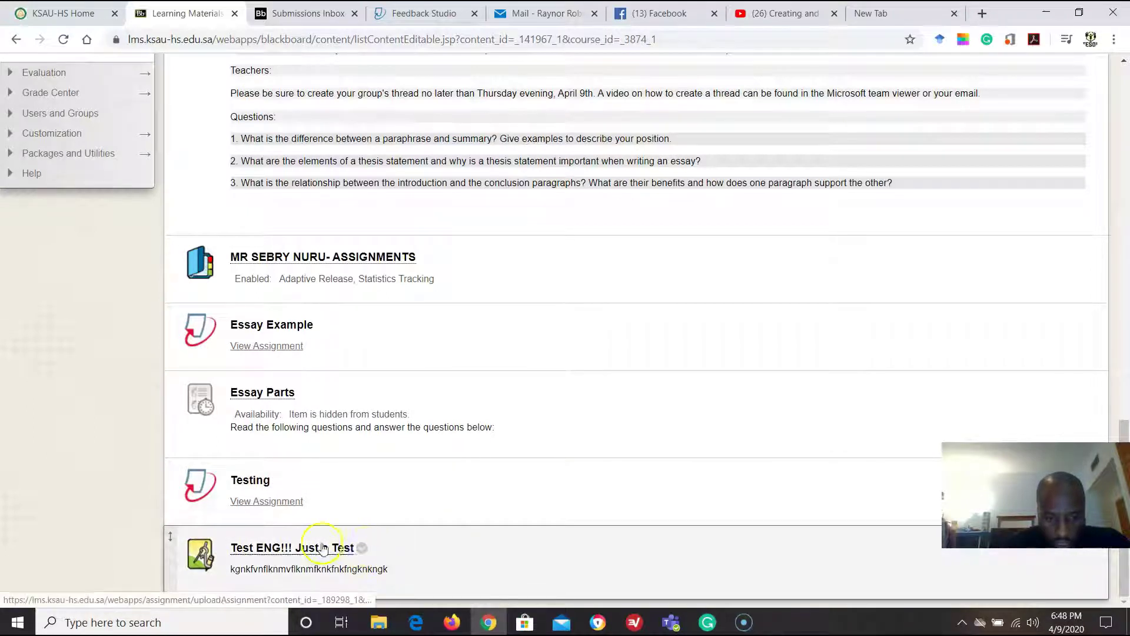
pyautogui.click(363, 548)
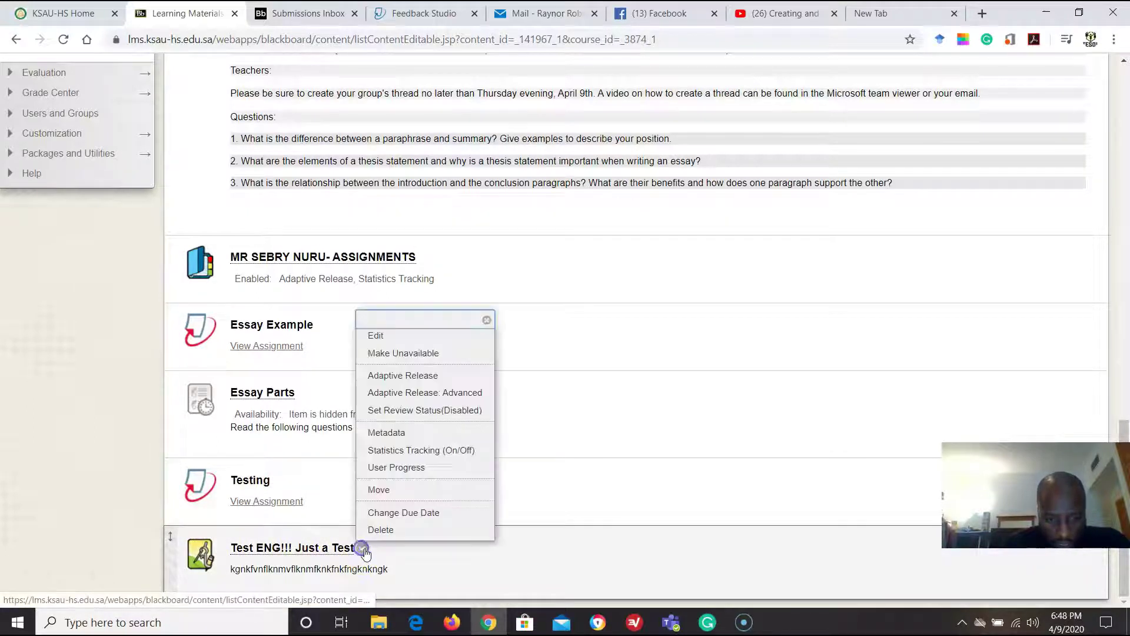
pyautogui.click(373, 530)
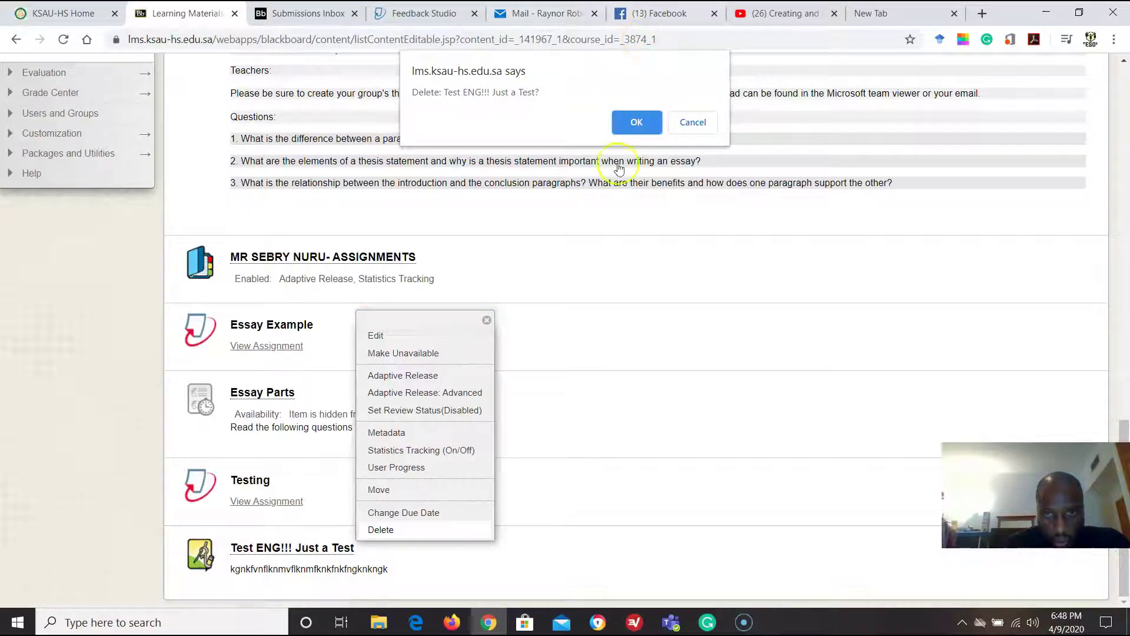
pyautogui.click(644, 125)
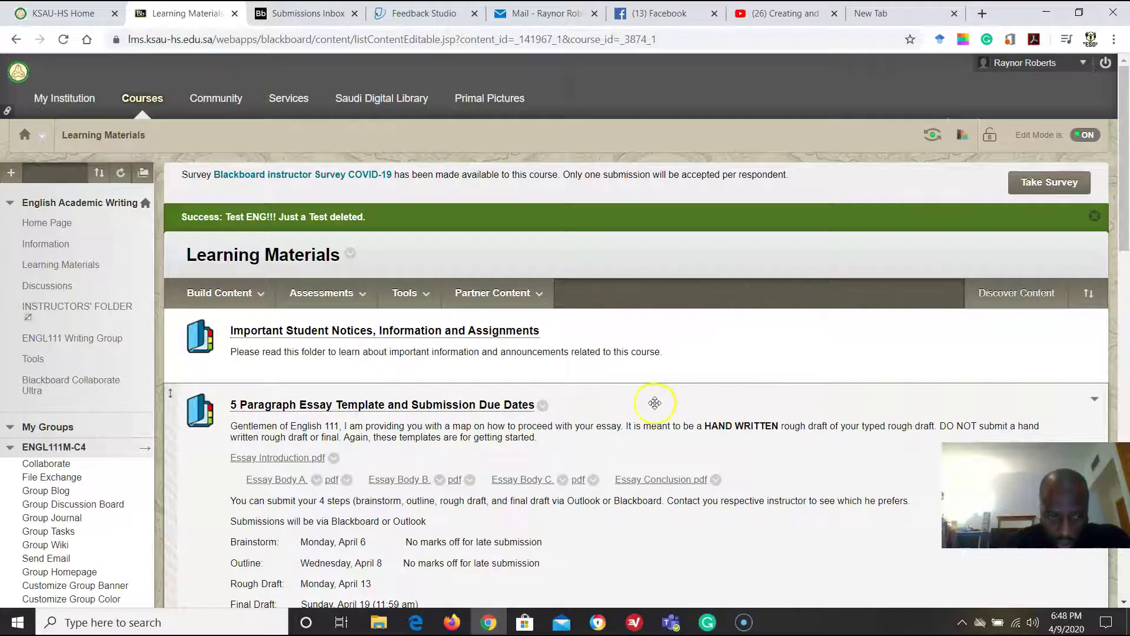
# Start a Turnitin Direct Assignment titled Testing plus the instructor's short first name, with the description "For training purposes".
pyautogui.click(327, 293)
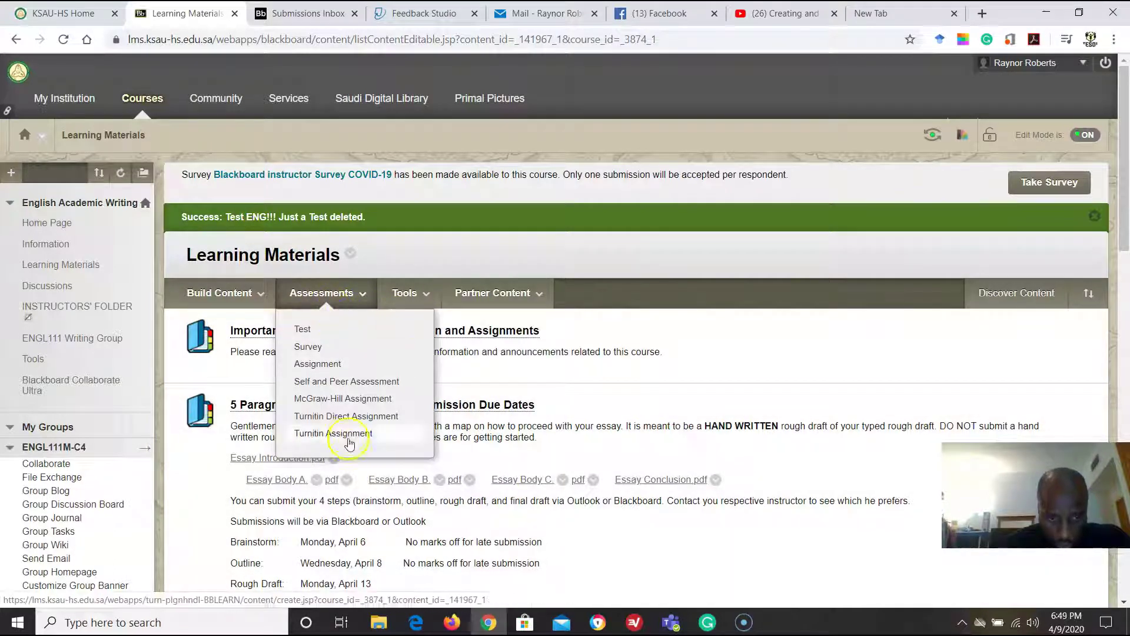
pyautogui.click(345, 418)
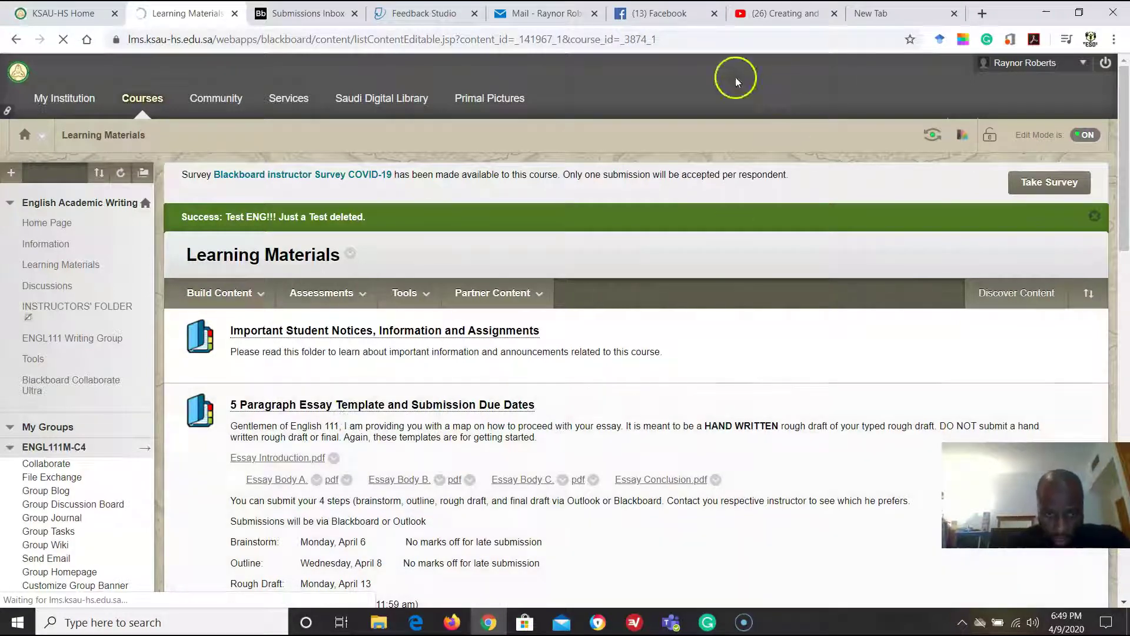
pyautogui.click(318, 297)
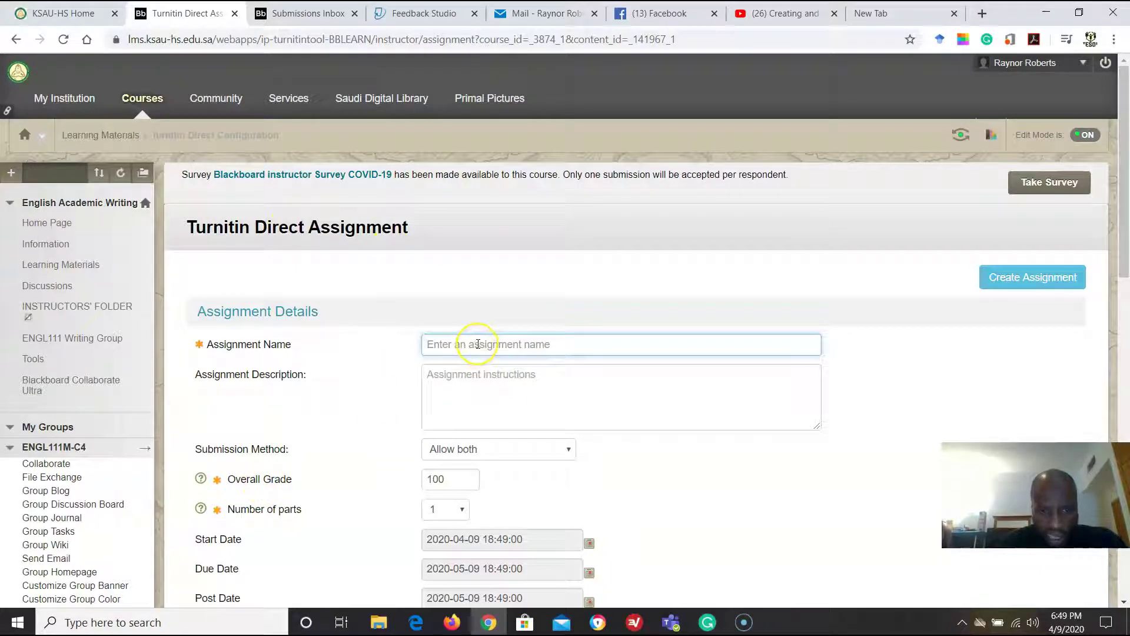
pyautogui.write('Testing Ray')
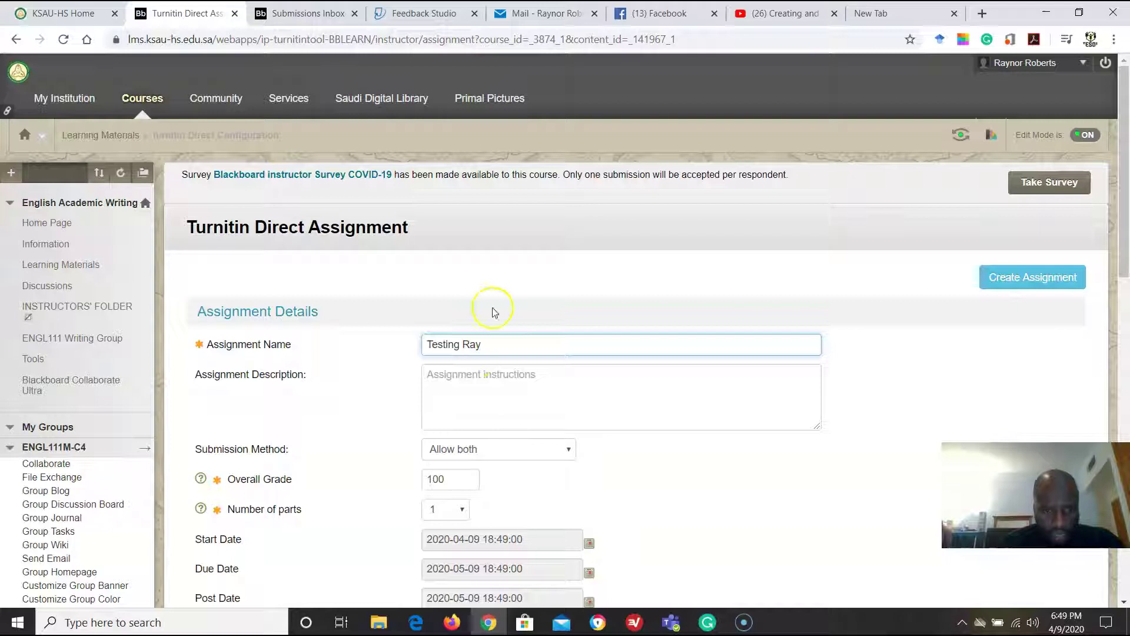
pyautogui.click(490, 390)
pyautogui.write('For training purposes')
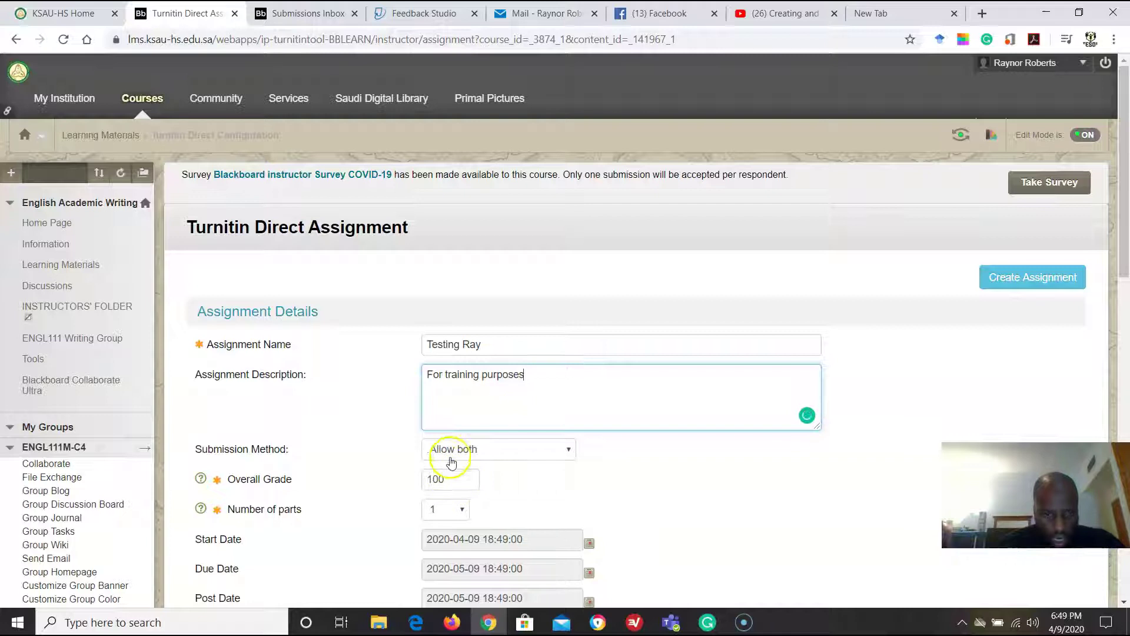
# Review the overall grade, number of parts and dates, and choose Do not exclude small matches for the small-match exclusion.
pyautogui.scroll(-1, 435, 454)
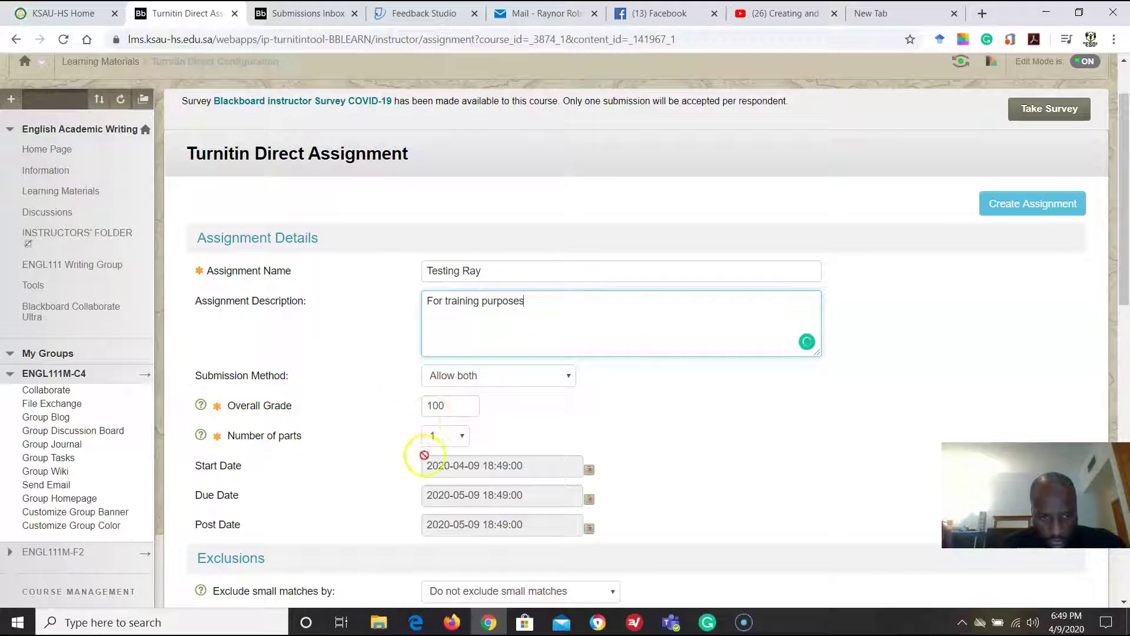
pyautogui.click(447, 405)
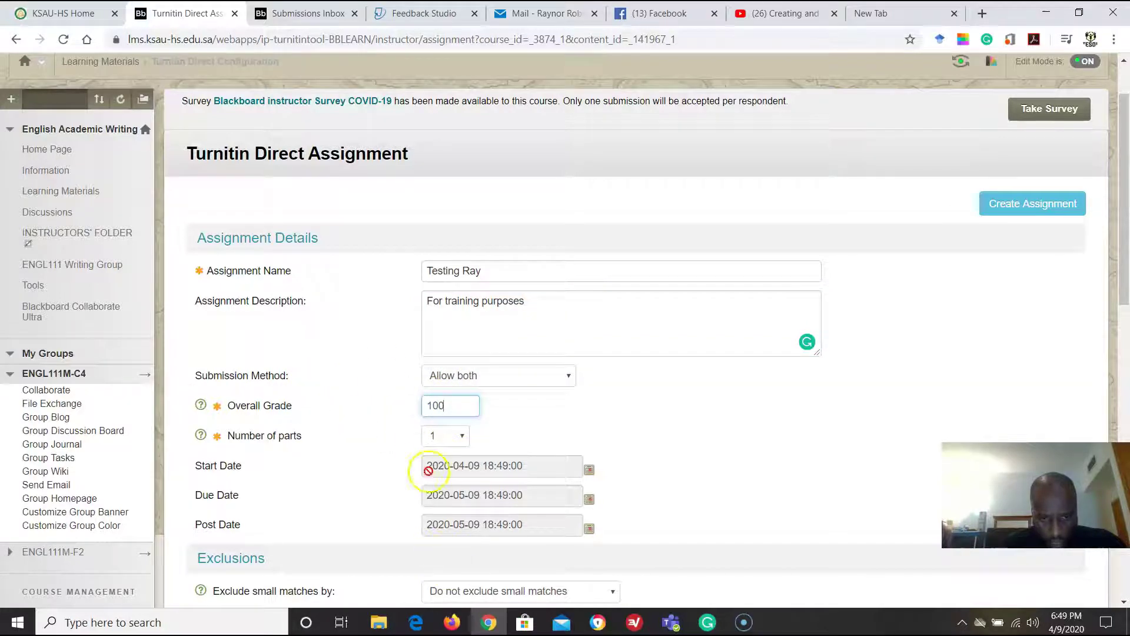
pyautogui.scroll(-3, 306, 484)
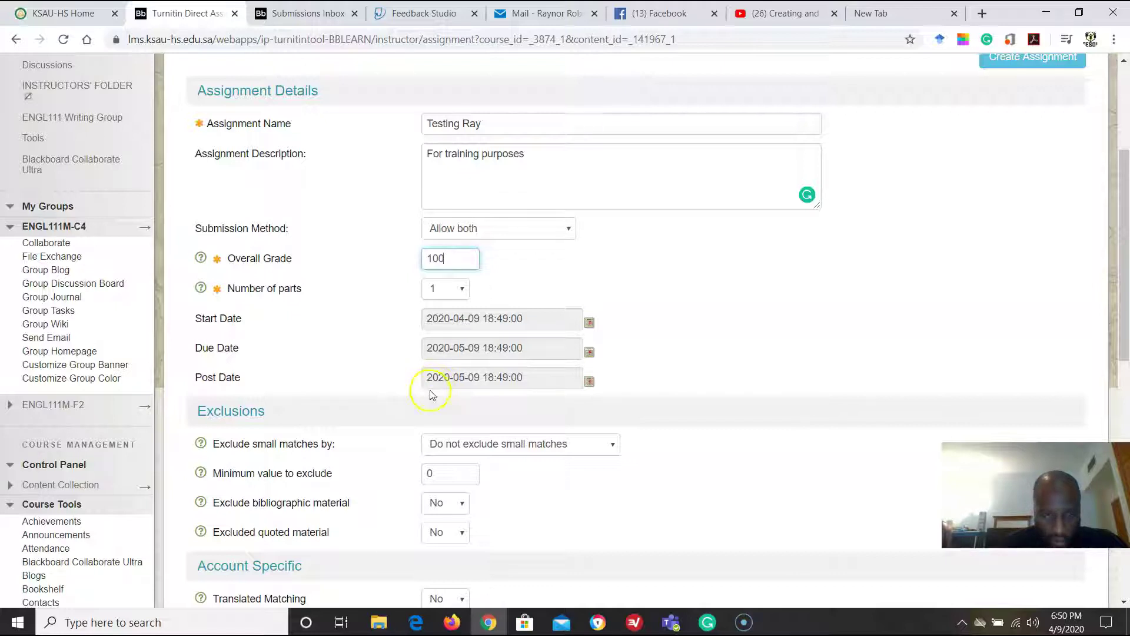
pyautogui.scroll(-1, 412, 430)
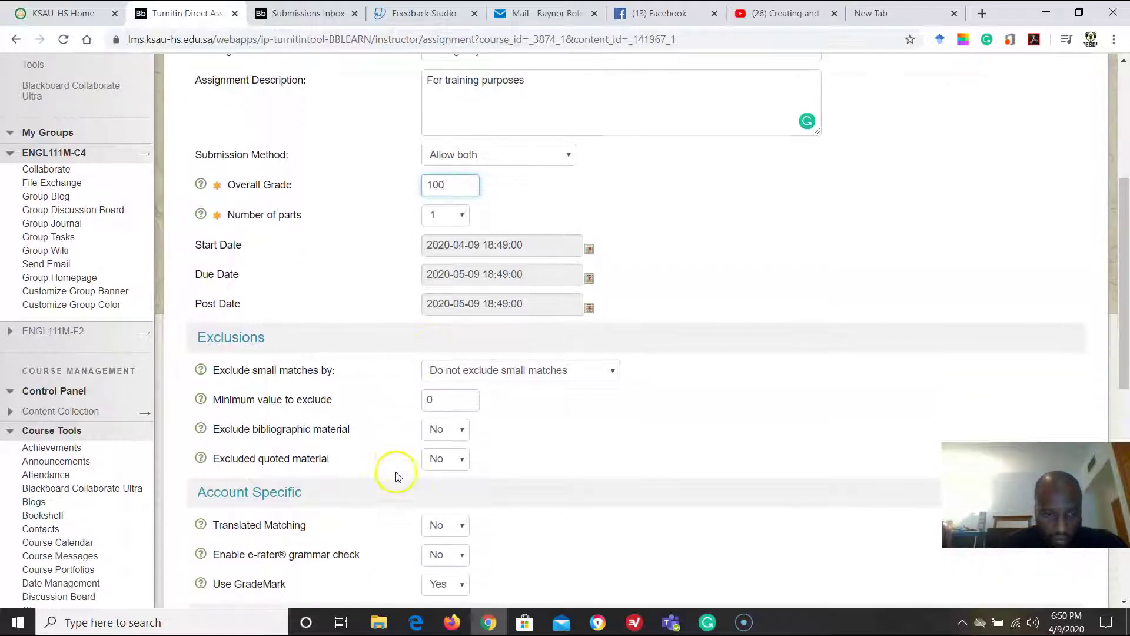
pyautogui.click(506, 371)
pyautogui.click(509, 387)
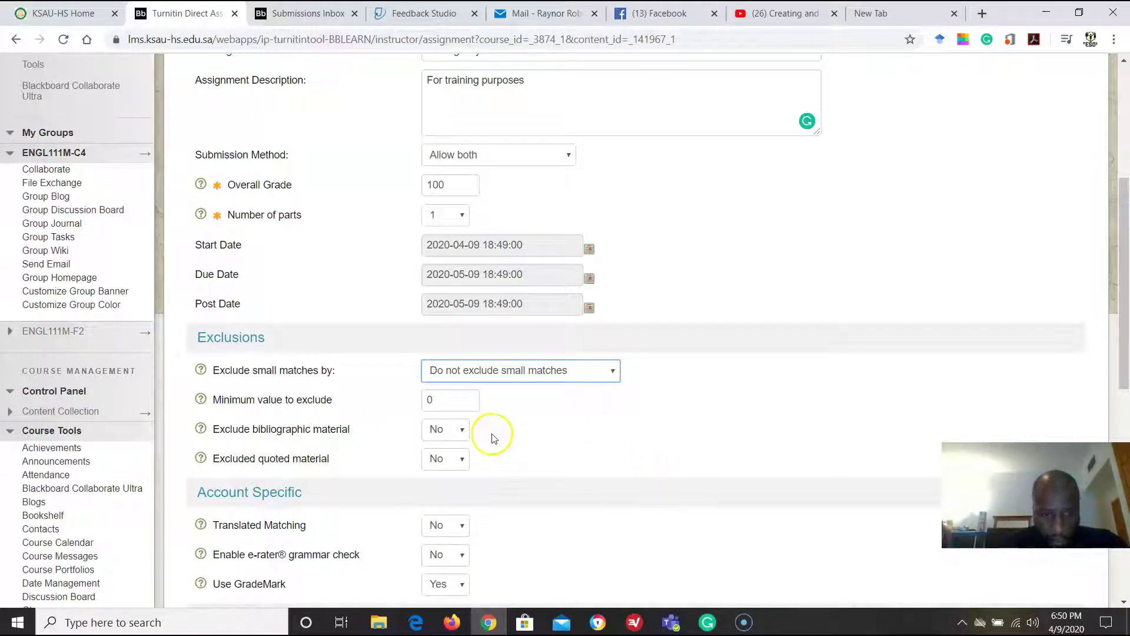
# Review the remaining exclusions and account-specific settings, and choose Standard Repository as the paper repository.
pyautogui.scroll(-1, 459, 430)
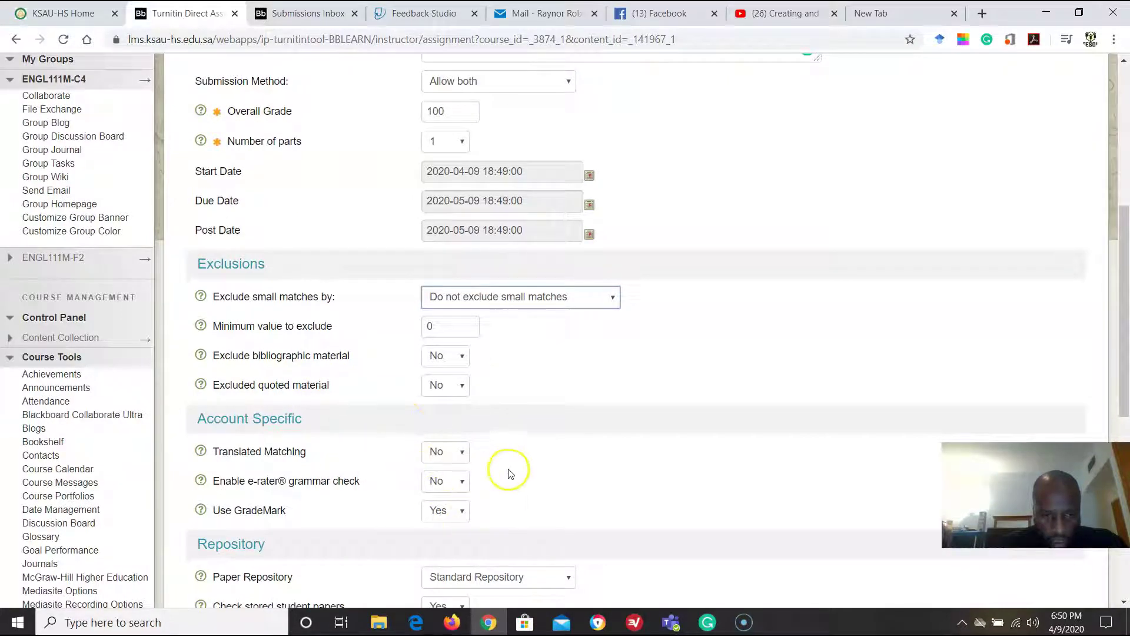
pyautogui.scroll(-1, 517, 471)
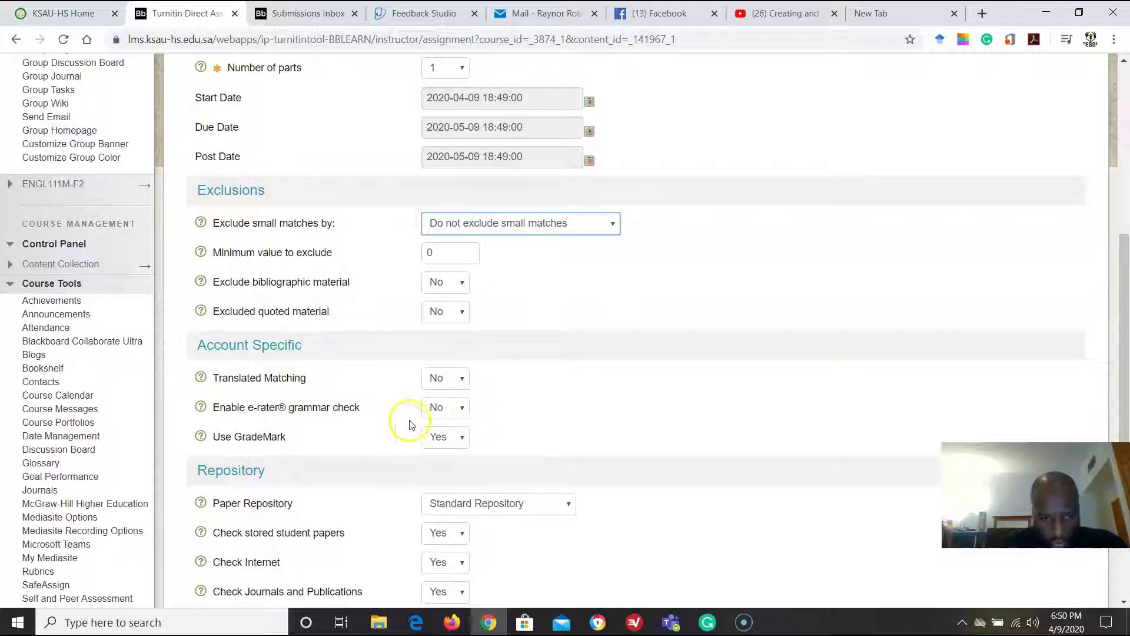
pyautogui.scroll(-2, 428, 462)
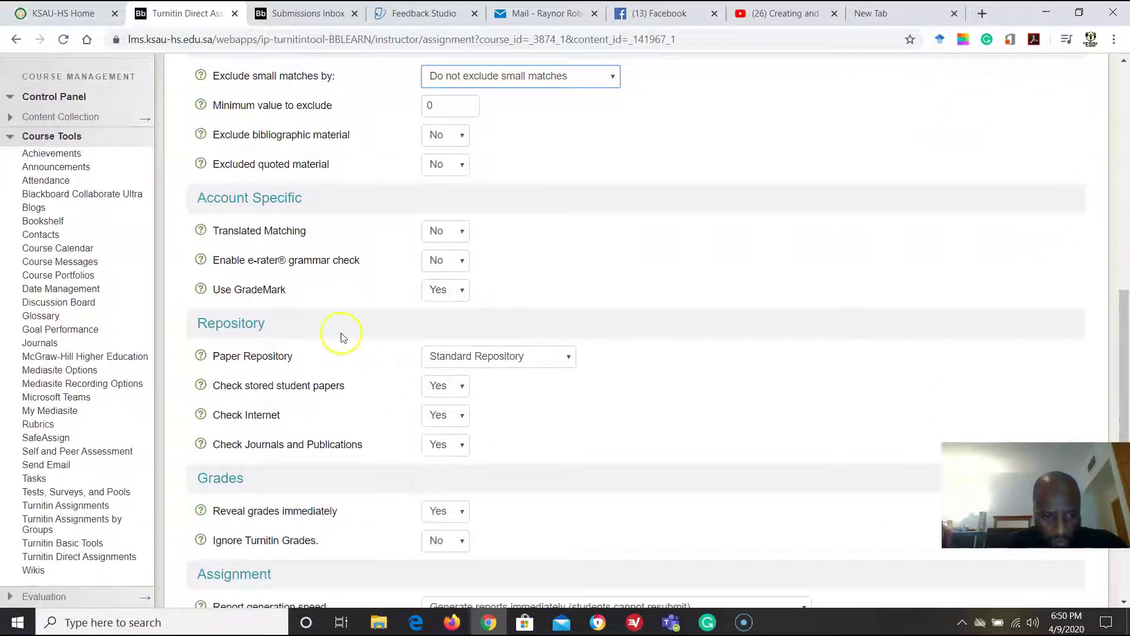
pyautogui.click(528, 361)
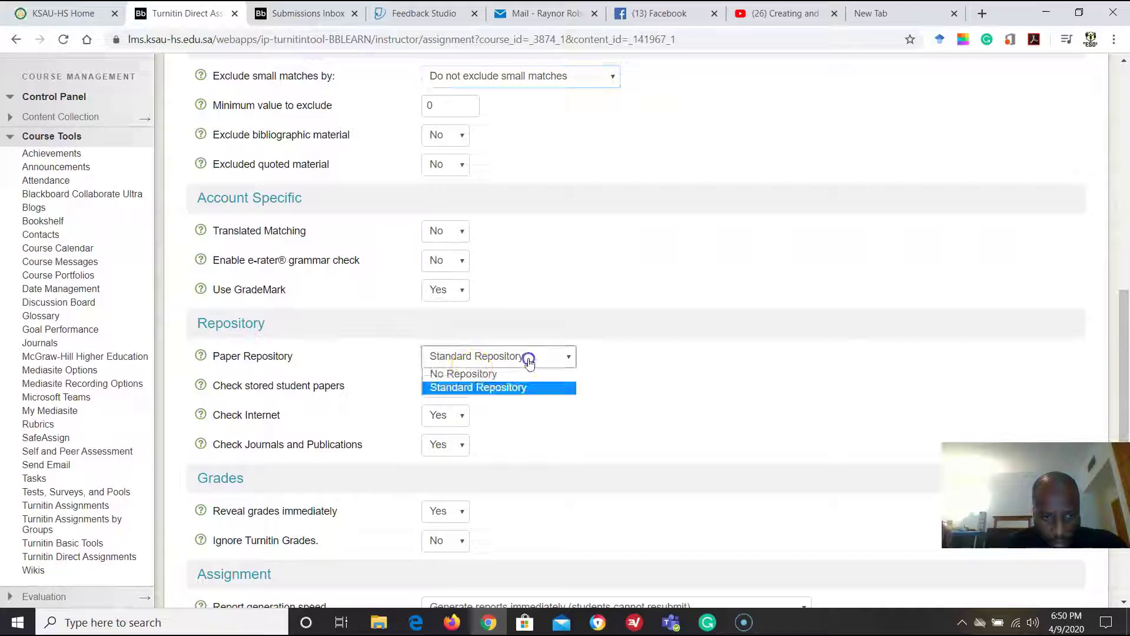
pyautogui.click(522, 386)
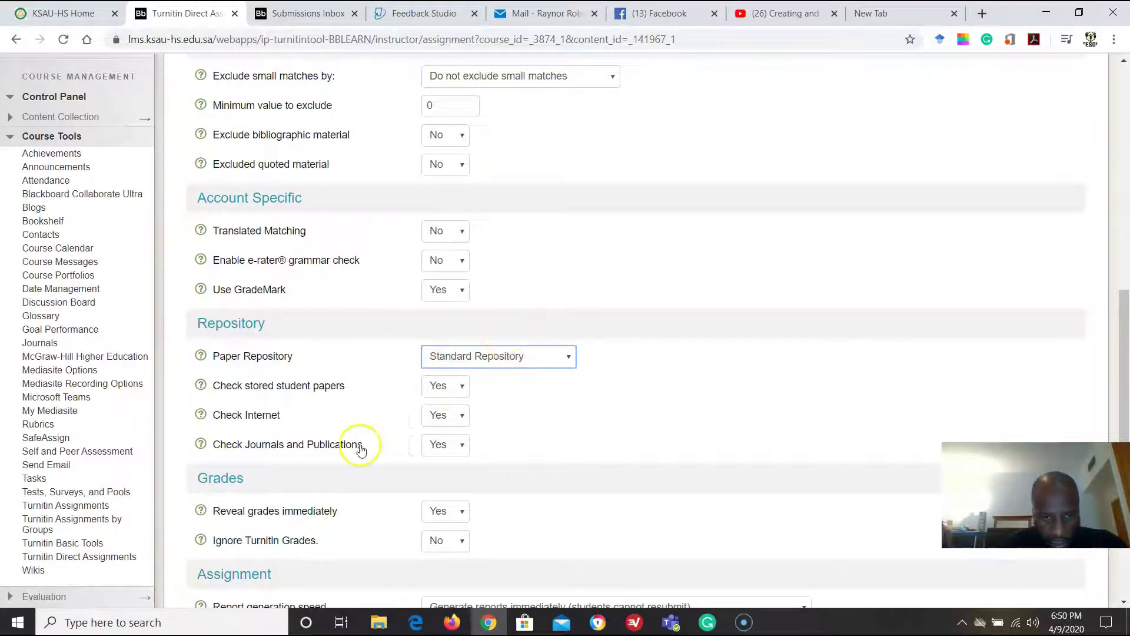
# Review the repository checks, grade release settings and assignment options such as report generation speed, rubric and late submissions.
pyautogui.scroll(-1, 434, 444)
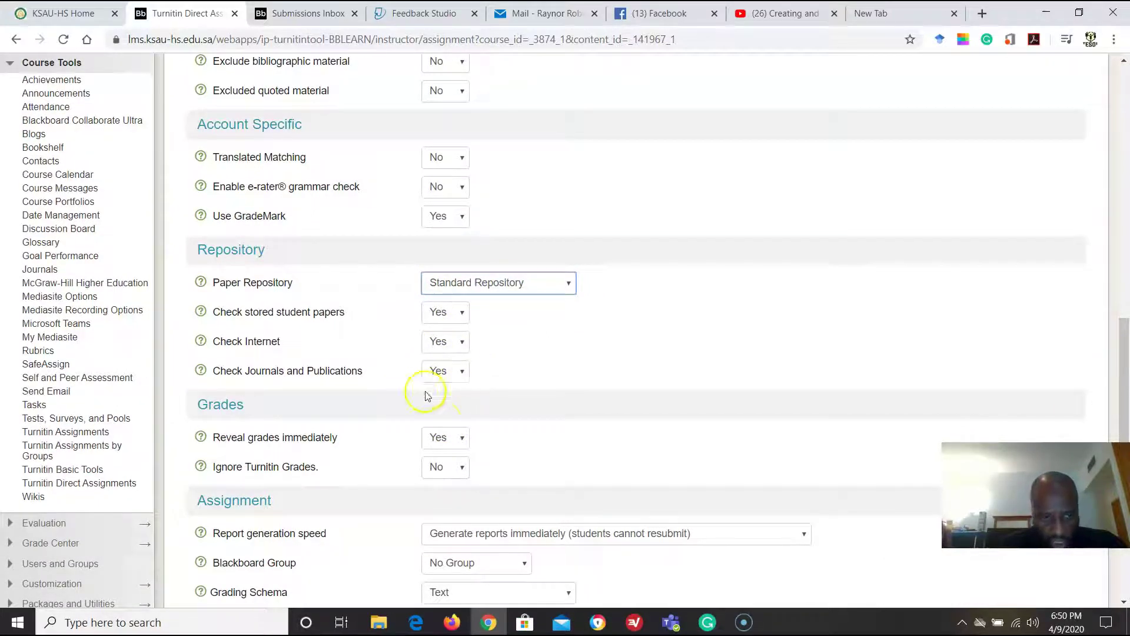
pyautogui.scroll(-2, 448, 466)
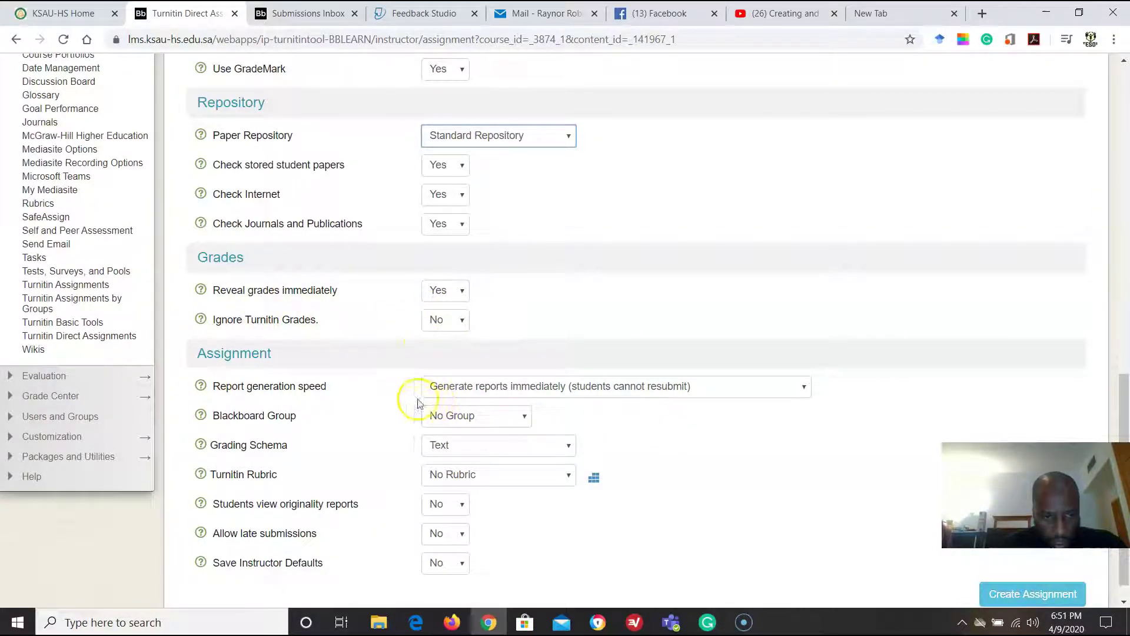
pyautogui.scroll(-1, 308, 369)
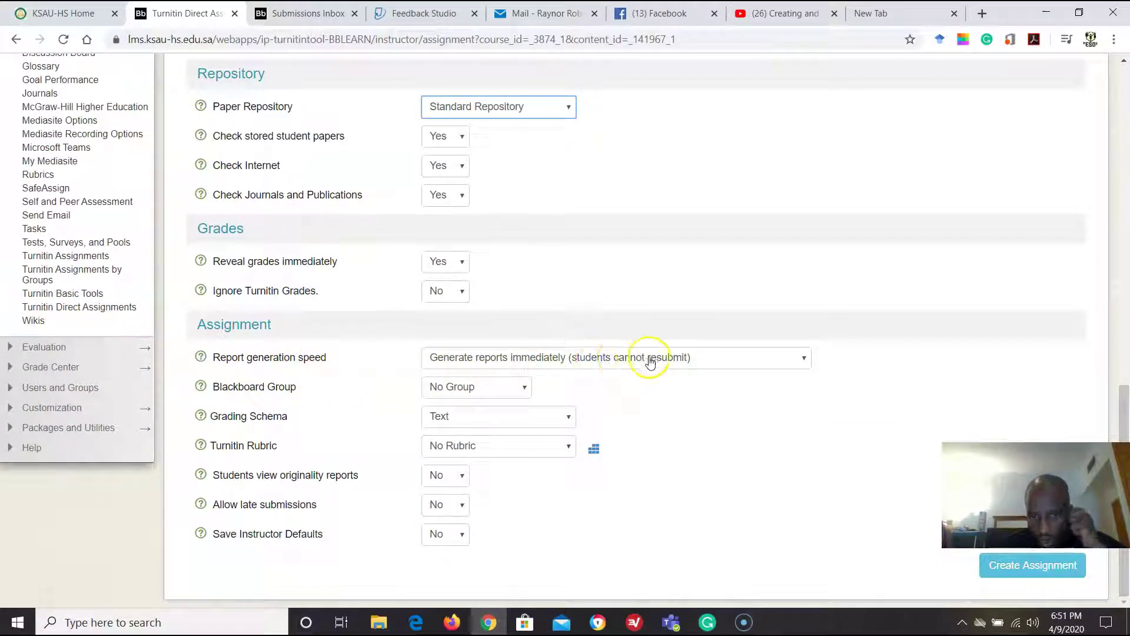
# Review the choices for report generation speed and Turnitin rubric, and the late submission and instructor default settings.
pyautogui.click(728, 364)
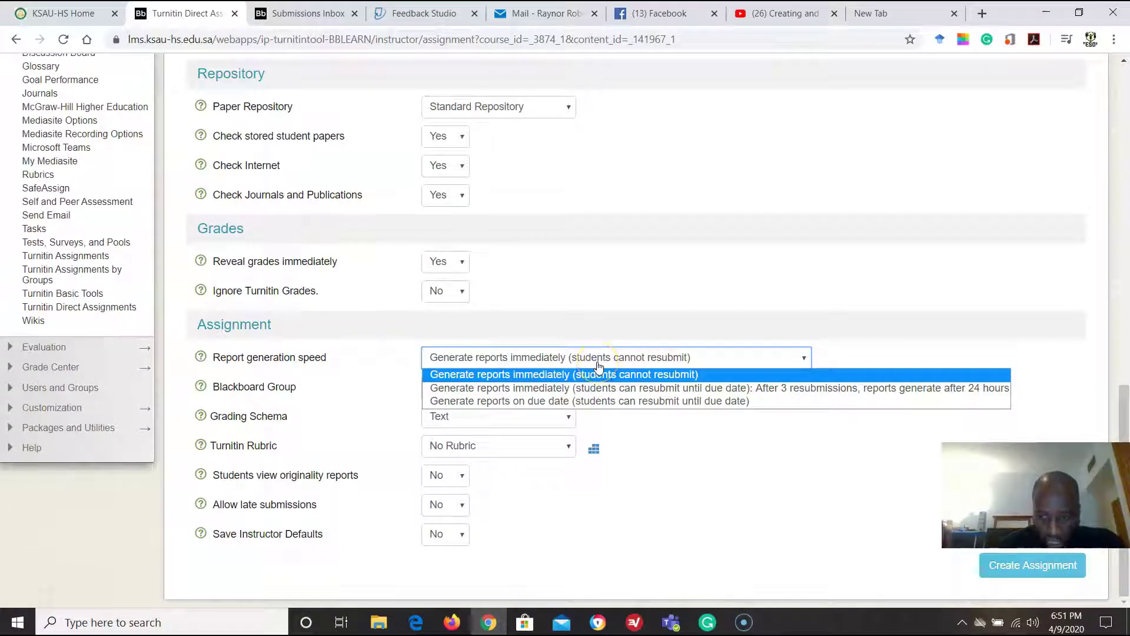
pyautogui.click(652, 355)
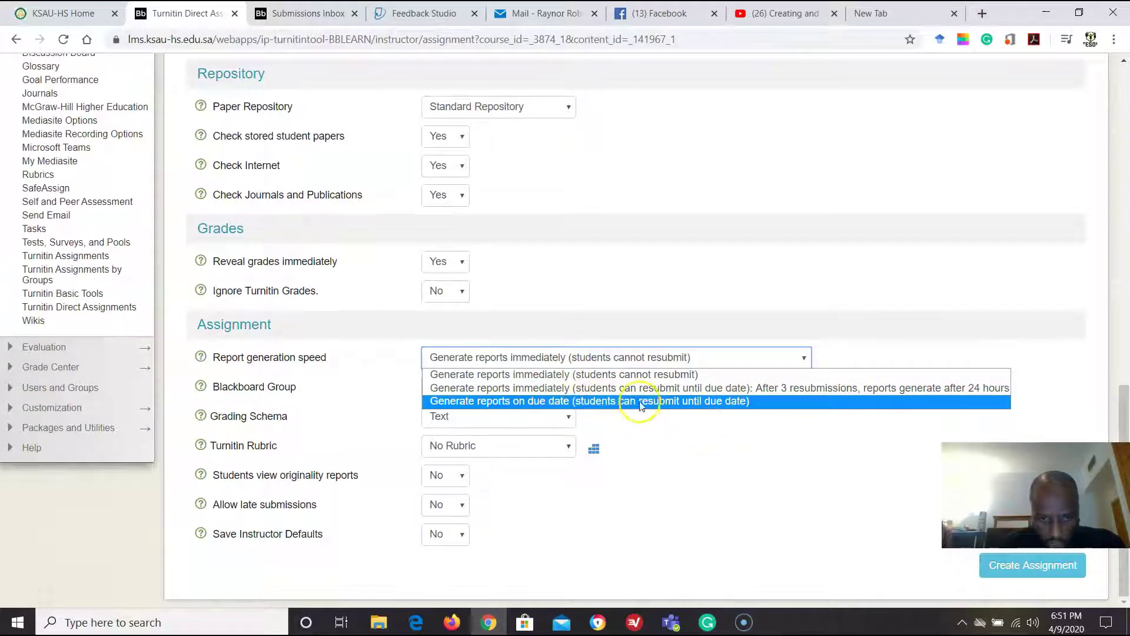
pyautogui.click(646, 424)
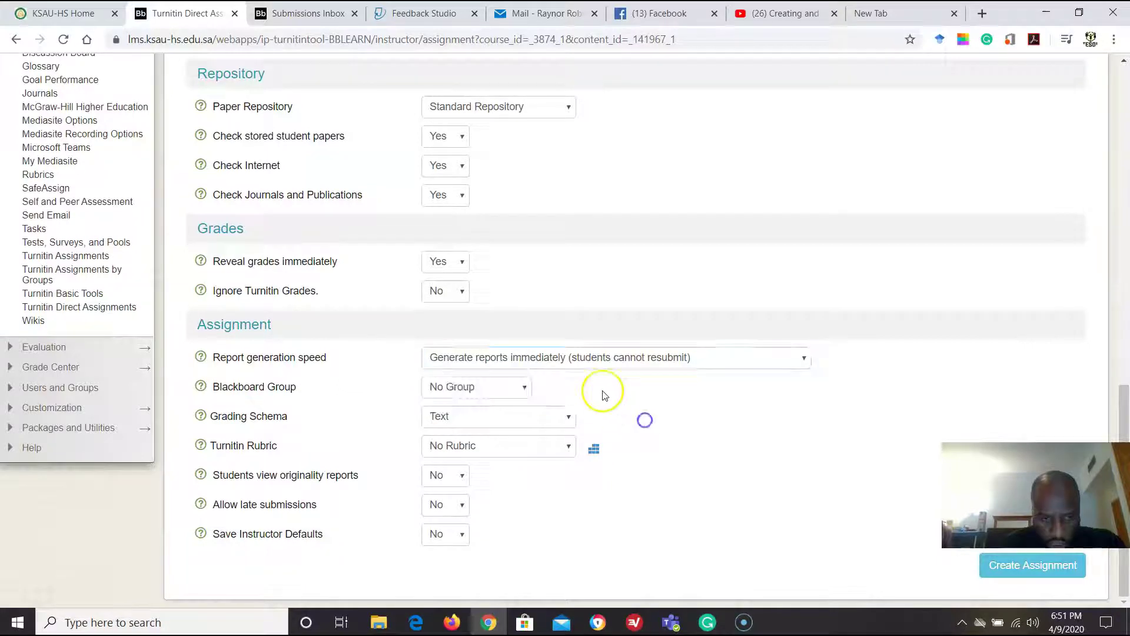
pyautogui.click(605, 357)
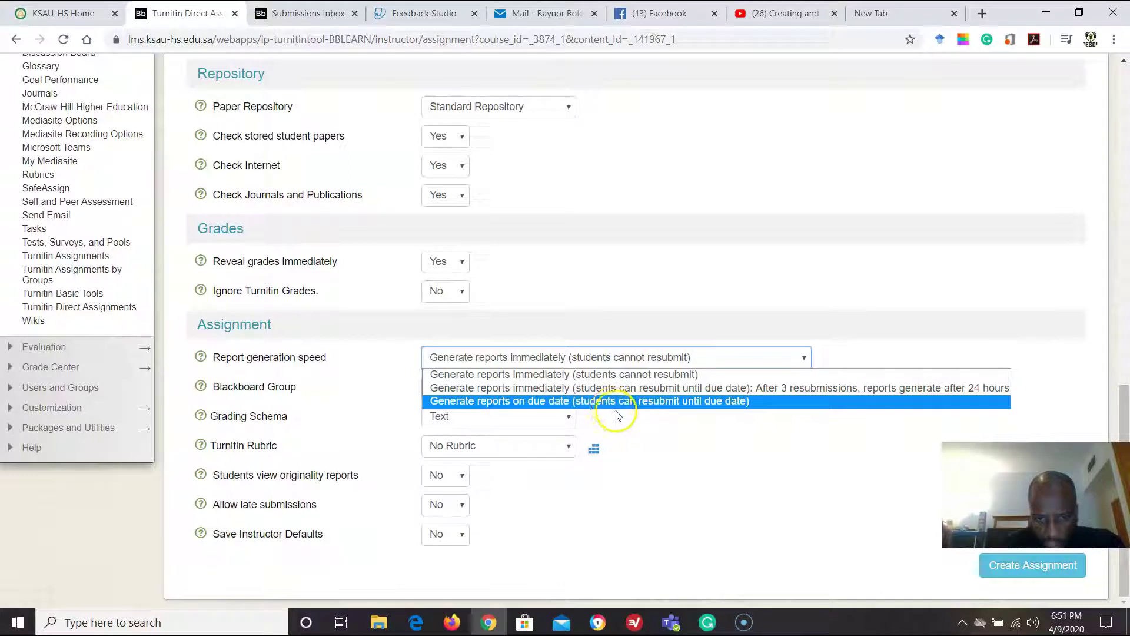
pyautogui.click(643, 430)
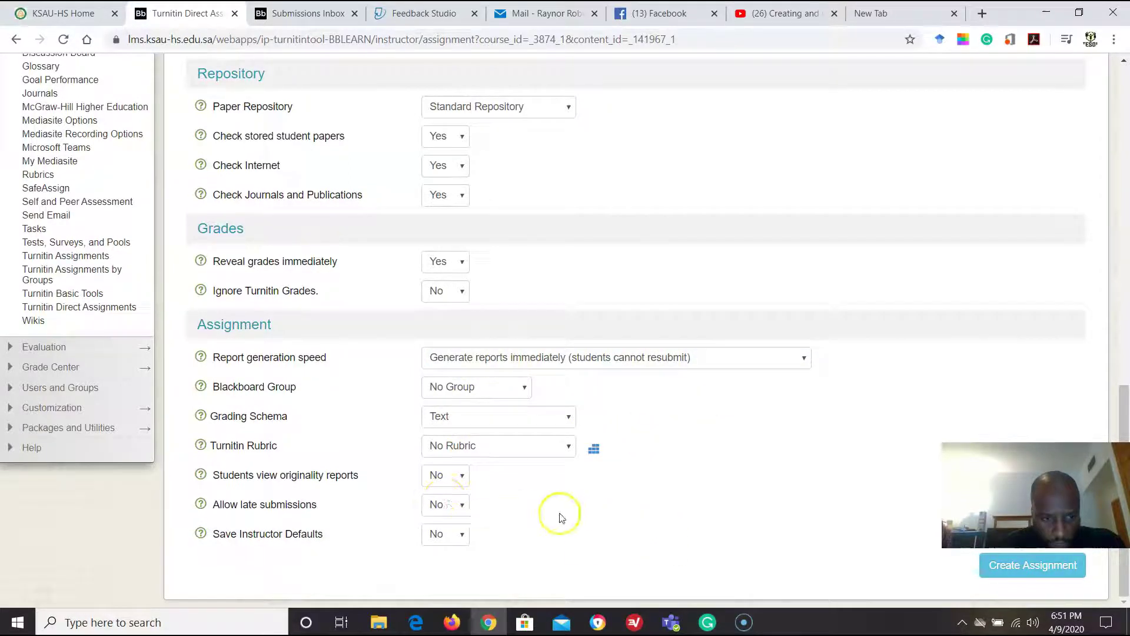
pyautogui.click(569, 448)
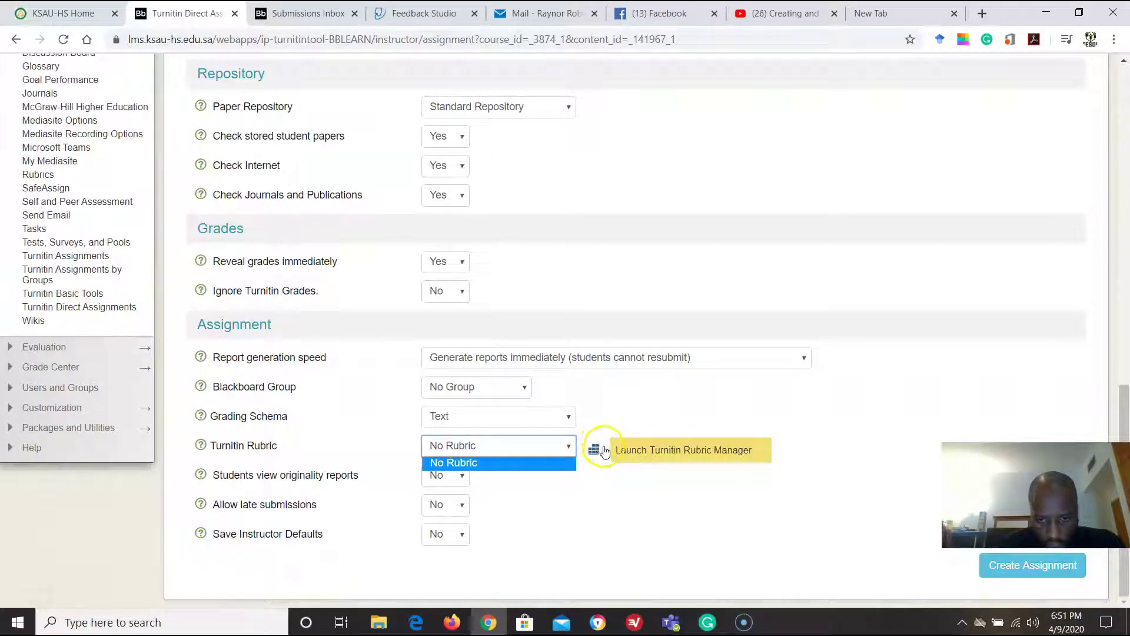
pyautogui.click(581, 531)
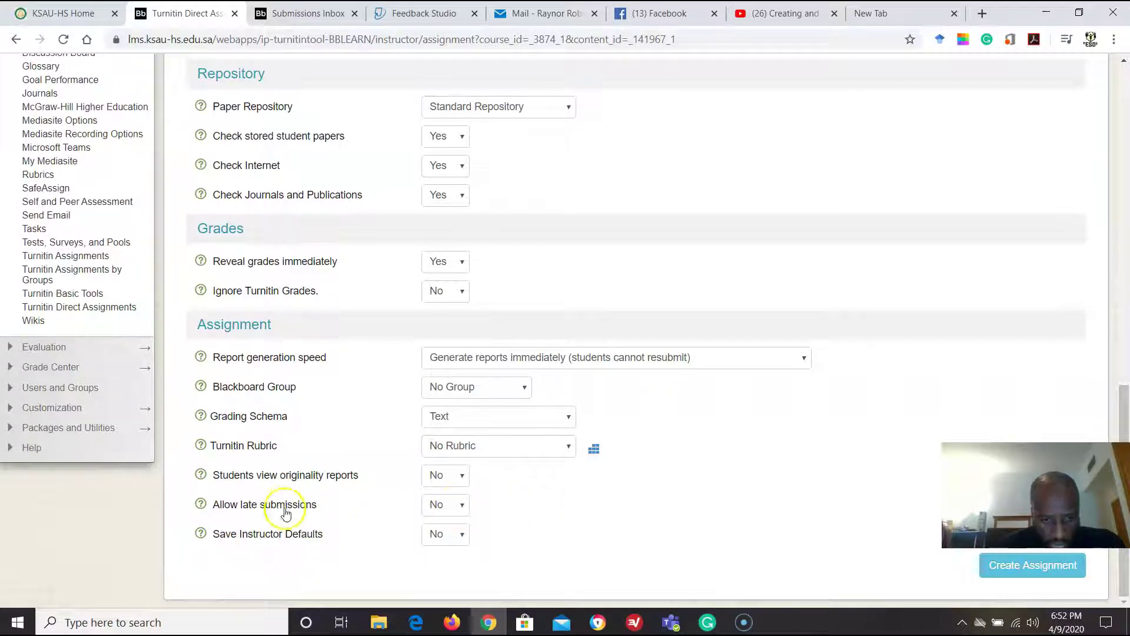
pyautogui.click(247, 509)
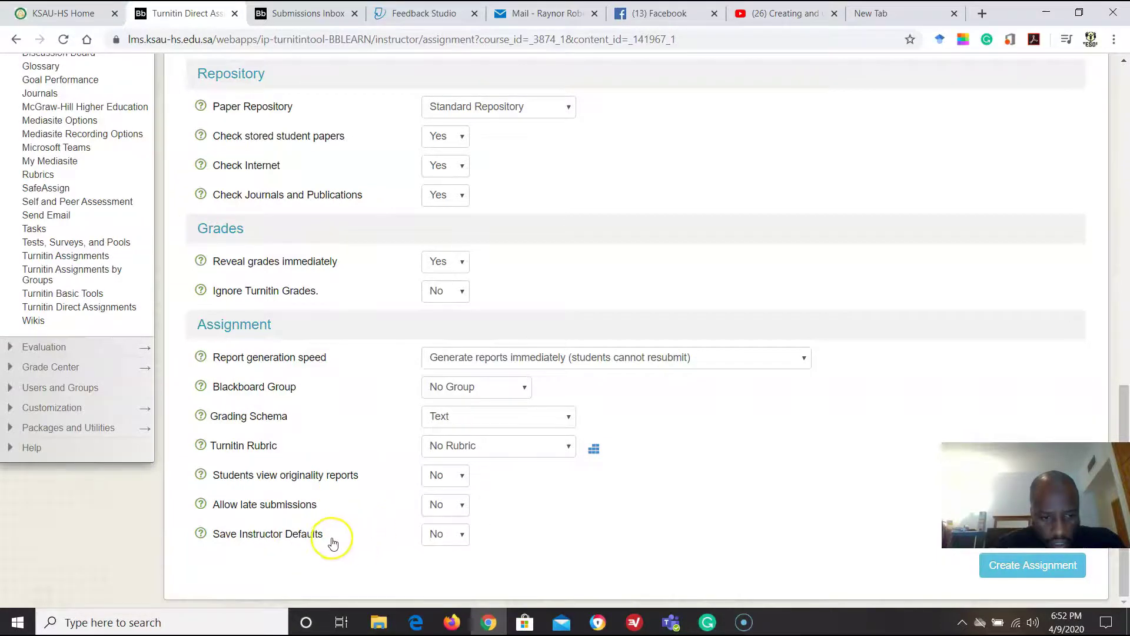
# Recheck the assignment details and settings from start to finish, and create the Turnitin Direct Assignment.
pyautogui.scroll(15, 374, 409)
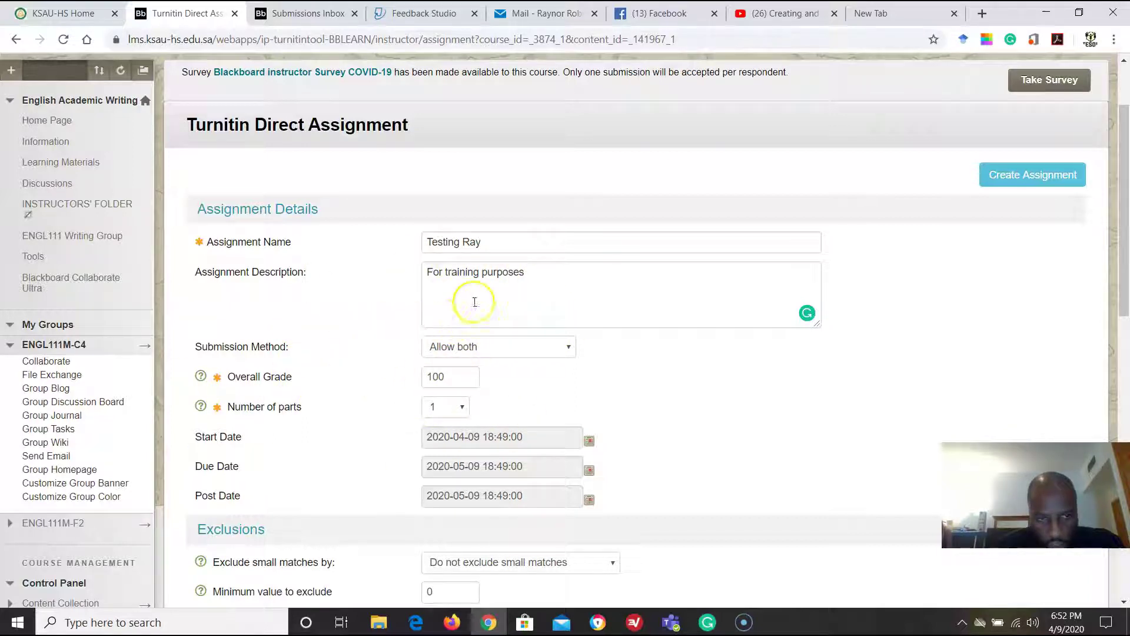
pyautogui.scroll(-5, 387, 391)
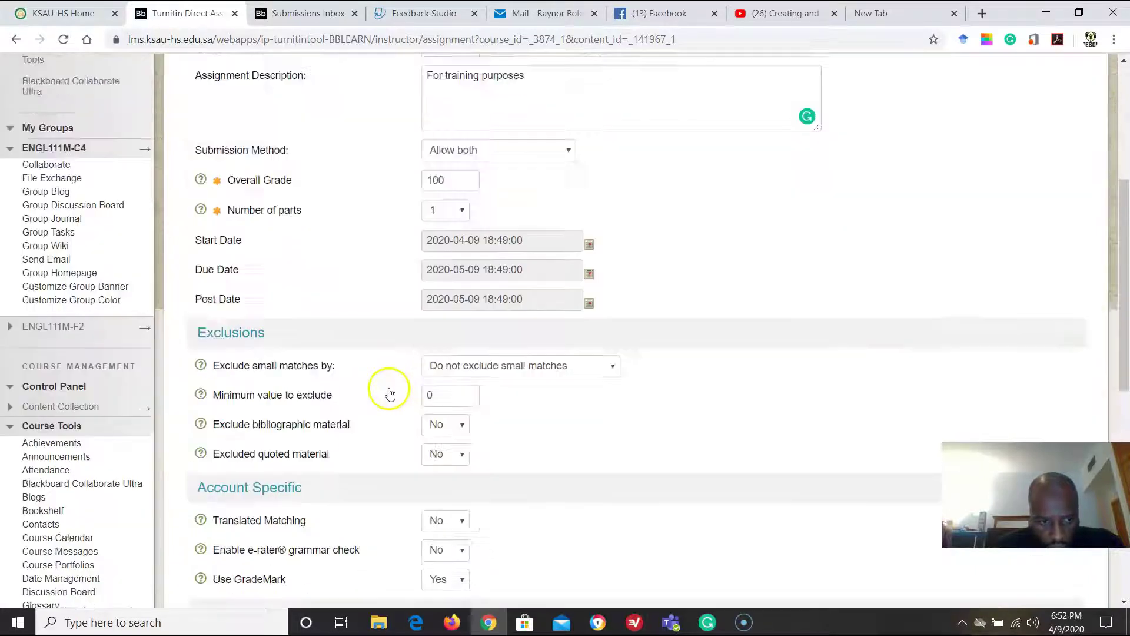
pyautogui.scroll(3, 365, 355)
pyautogui.scroll(2, 371, 356)
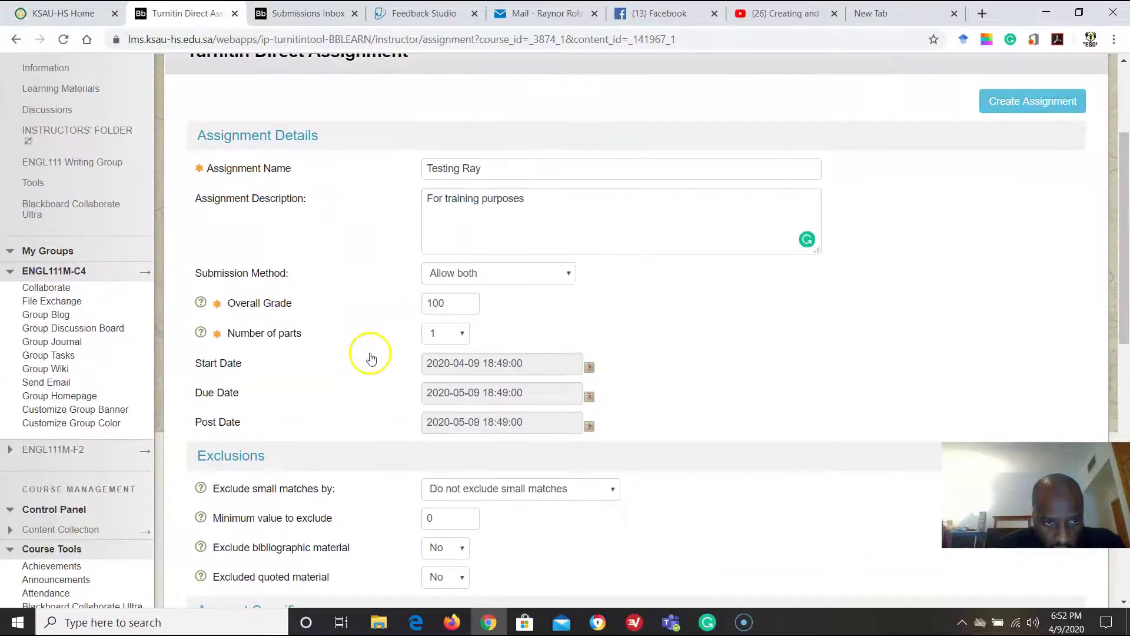
pyautogui.scroll(-10, 370, 384)
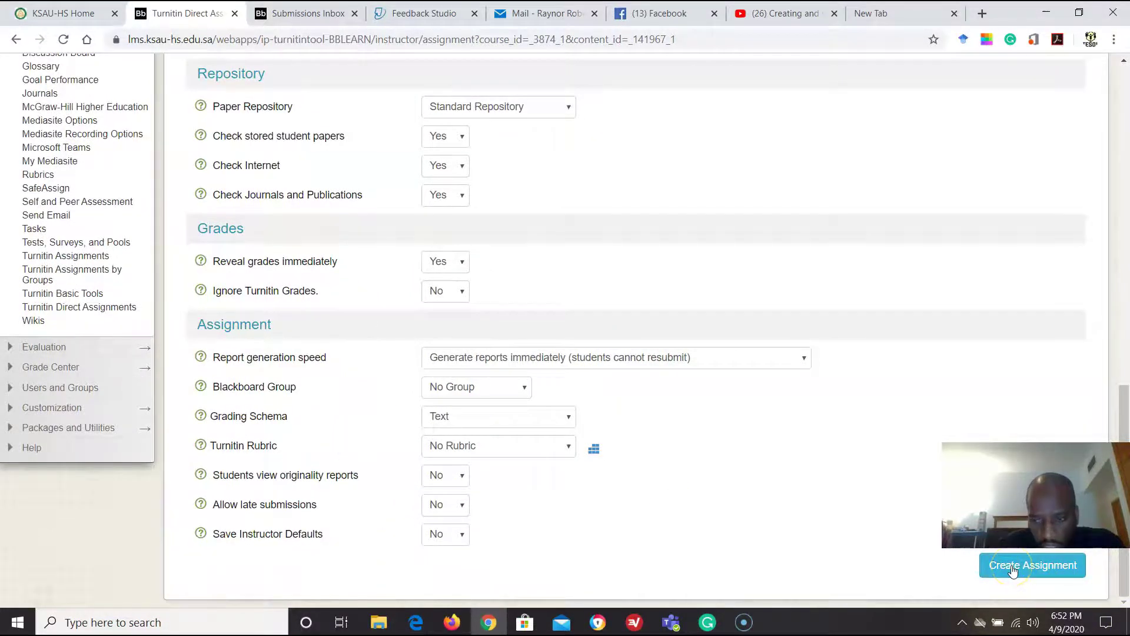
pyautogui.scroll(10, 253, 371)
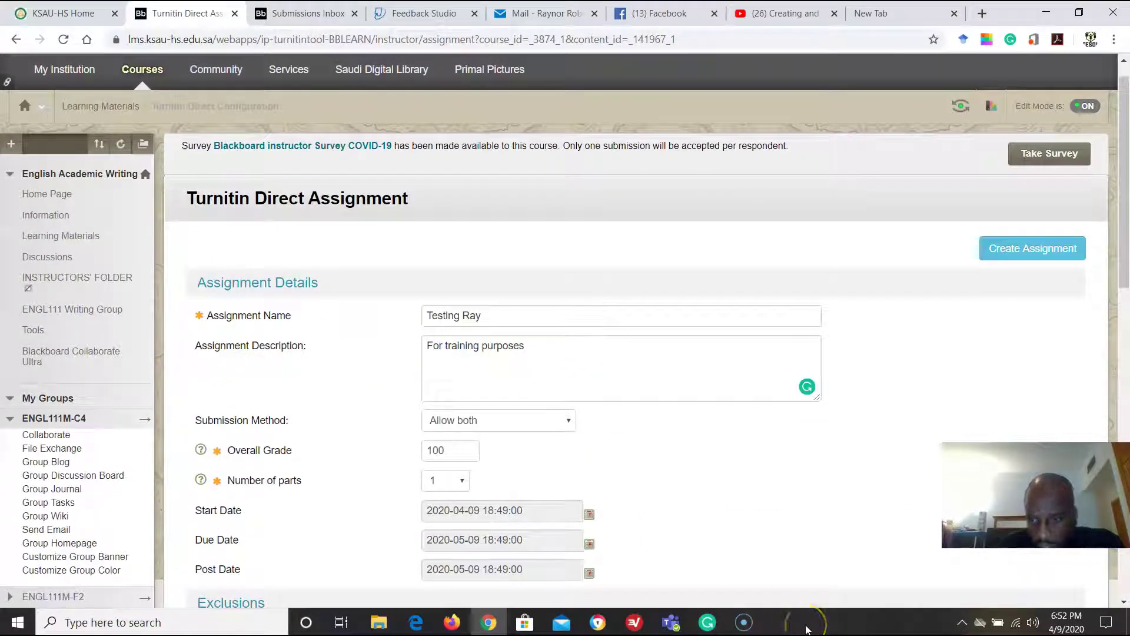
pyautogui.click(1019, 257)
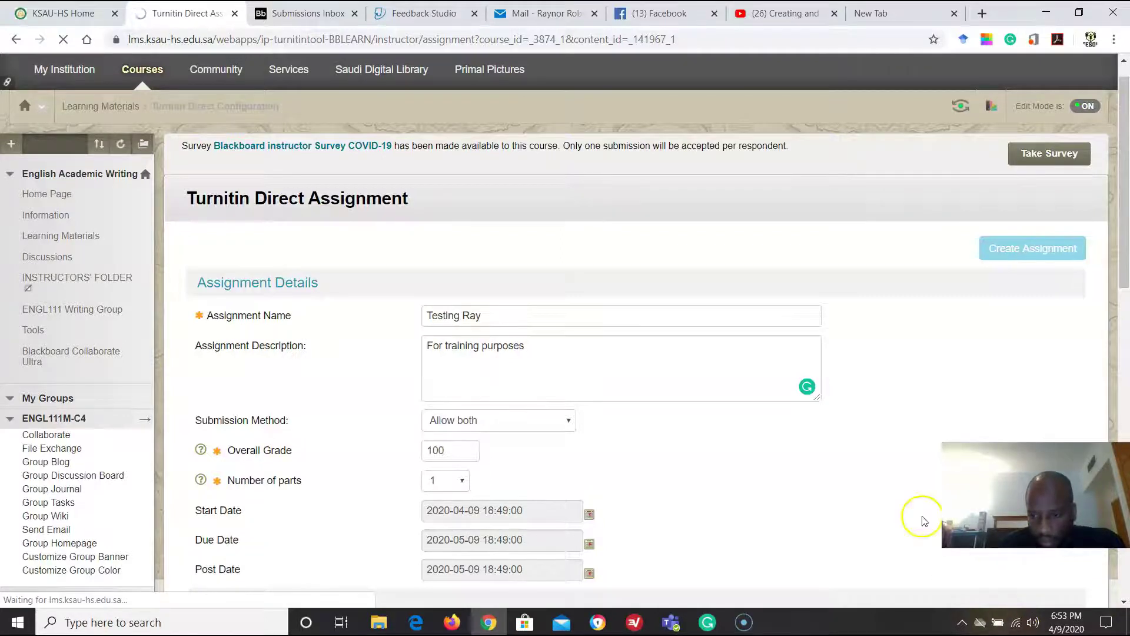
pyautogui.scroll(-14, 761, 423)
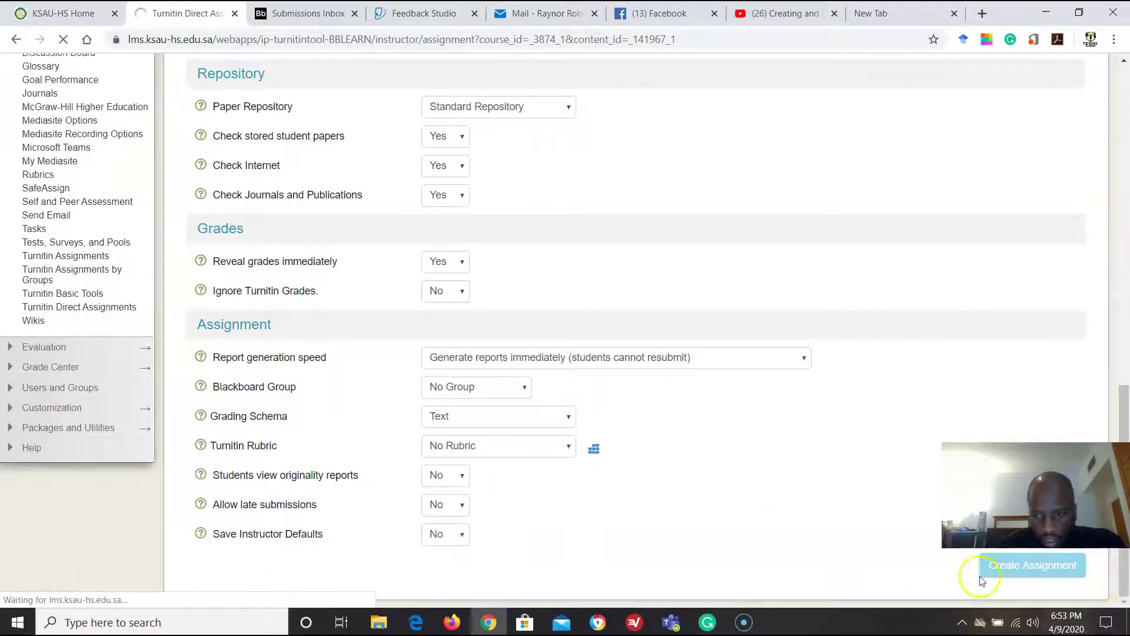
pyautogui.scroll(10, 736, 465)
pyautogui.scroll(4, 726, 477)
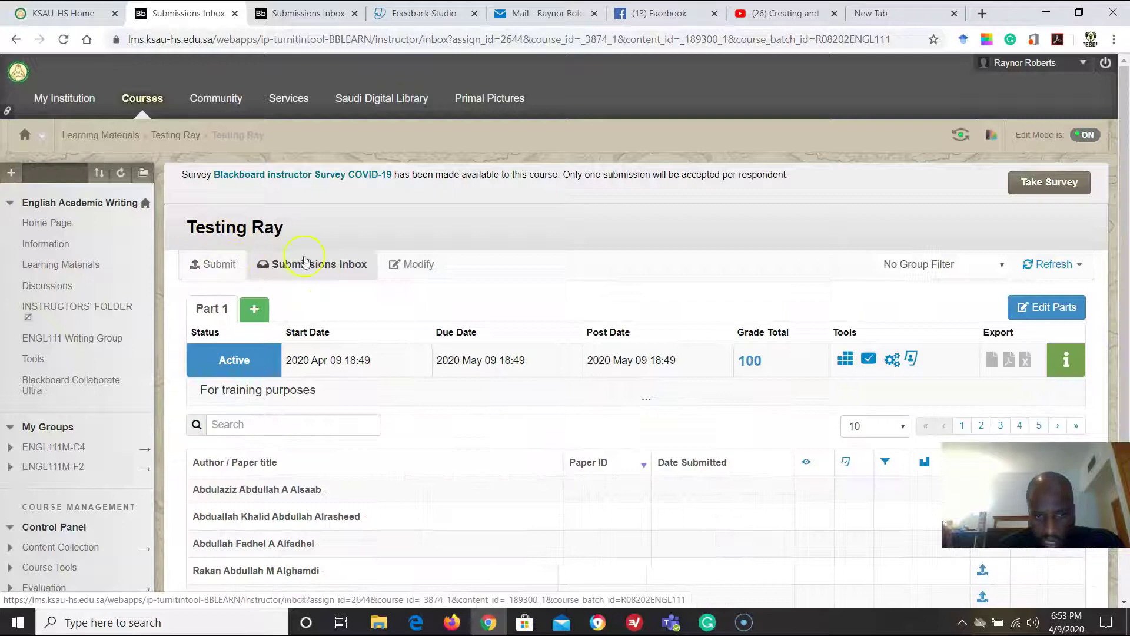
# Look over the new assignment's submissions inbox with its student list, and the list of course tools.
pyautogui.scroll(-8, 279, 490)
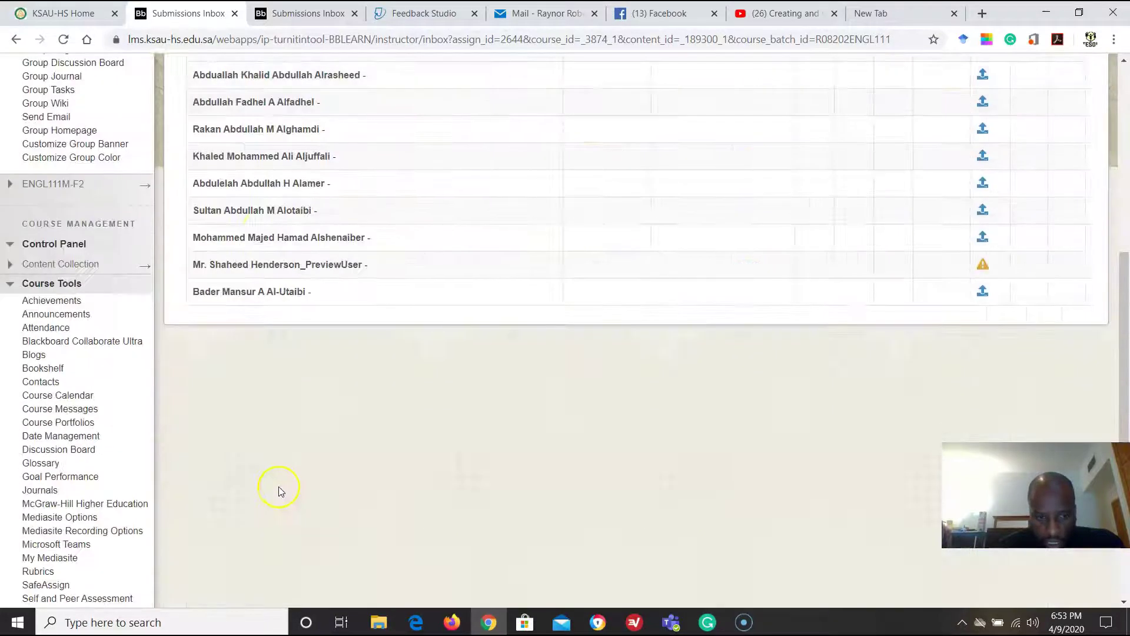
pyautogui.scroll(8, 347, 313)
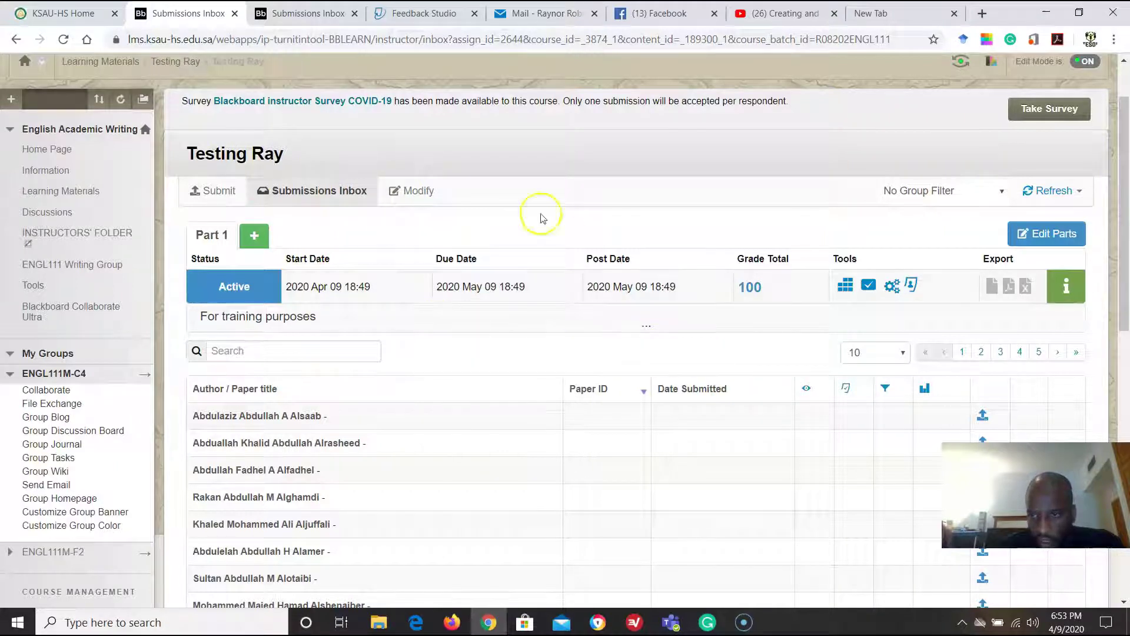
pyautogui.scroll(-10, 140, 503)
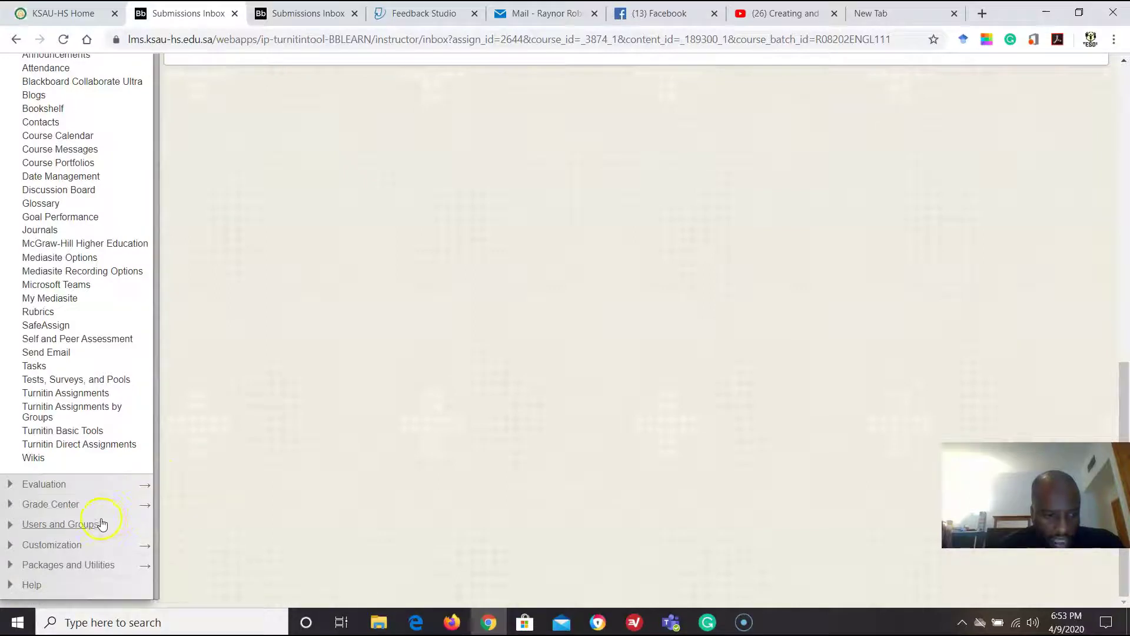
pyautogui.scroll(1, 106, 521)
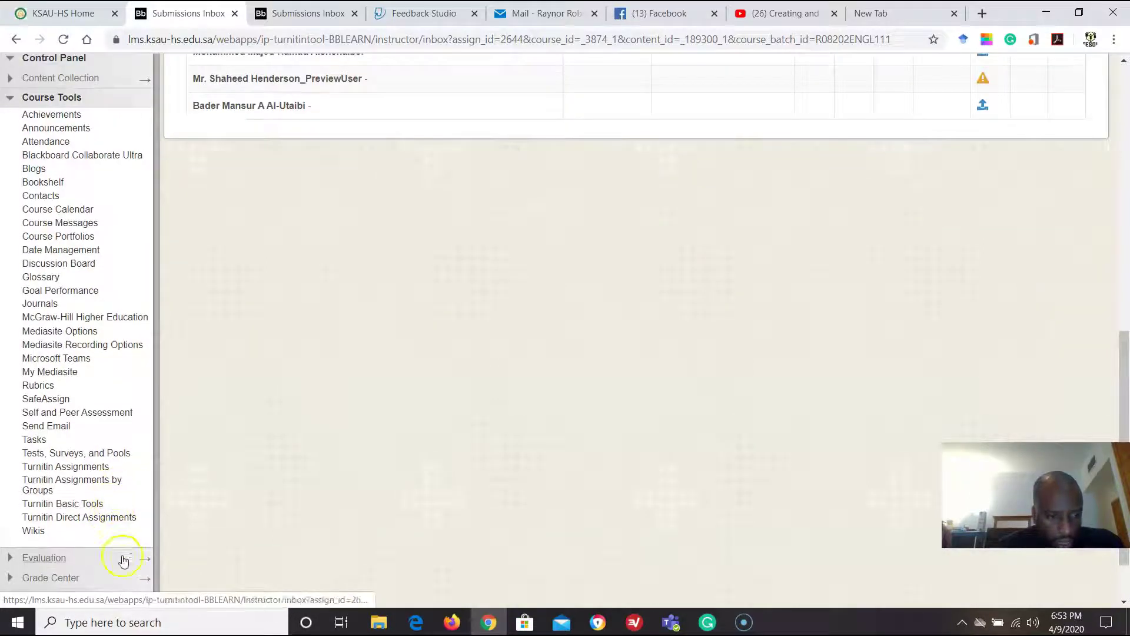
pyautogui.scroll(1, 121, 560)
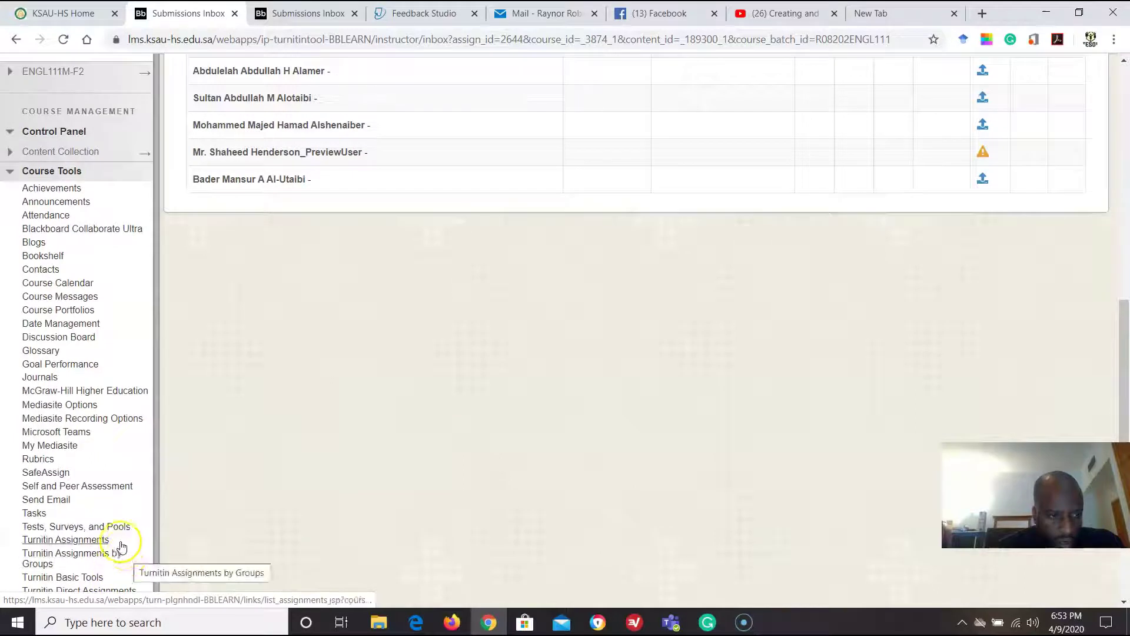
pyautogui.scroll(3, 118, 471)
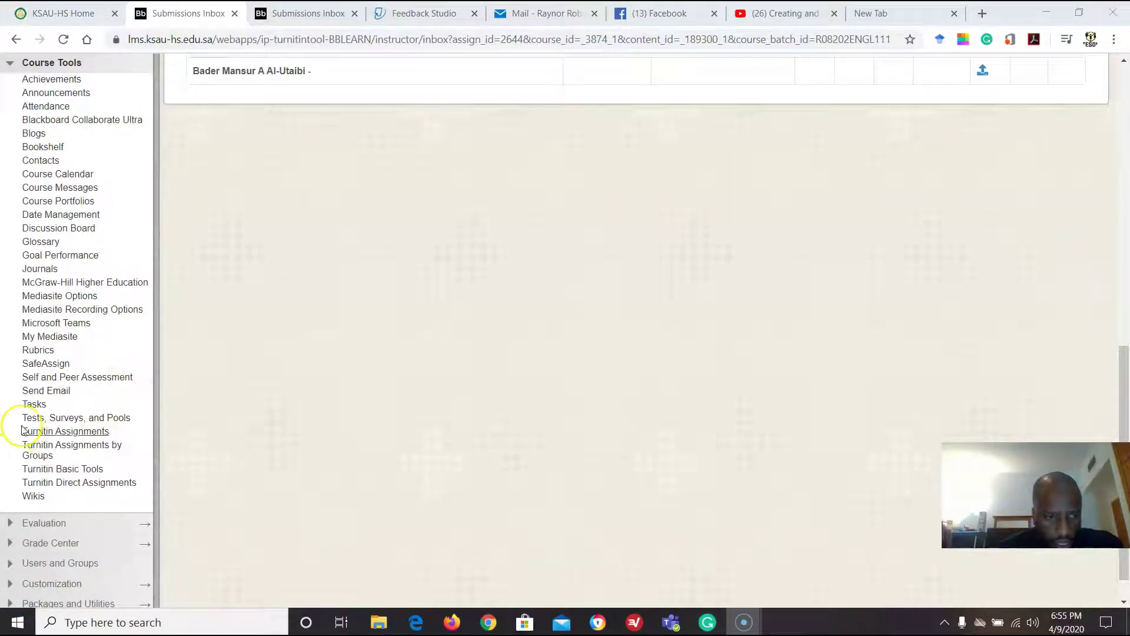
pyautogui.scroll(4, 146, 253)
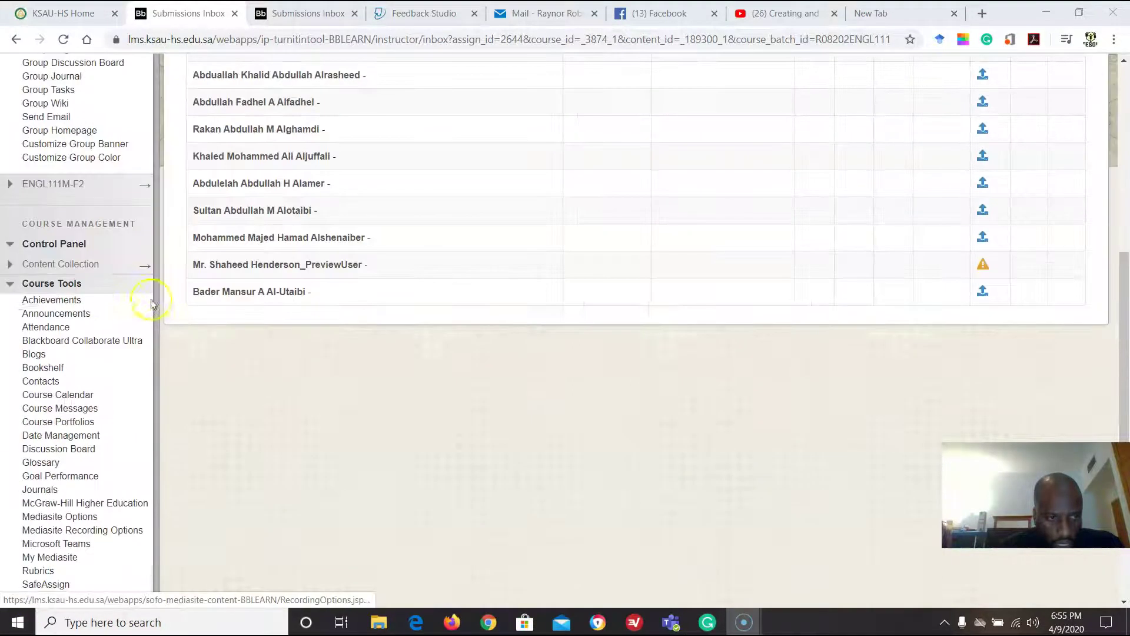
# Open the course's Turnitin Direct Assignments list from the course tools, and open the newly created assignment.
pyautogui.click(62, 284)
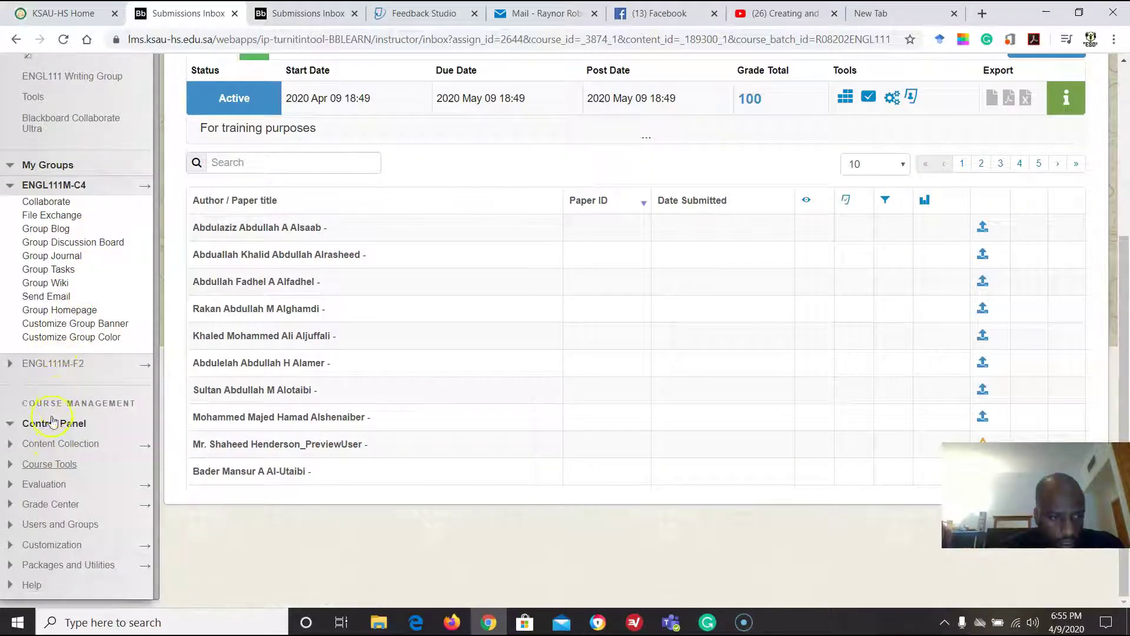
pyautogui.click(47, 463)
pyautogui.scroll(-5, 41, 459)
pyautogui.scroll(-2, 56, 453)
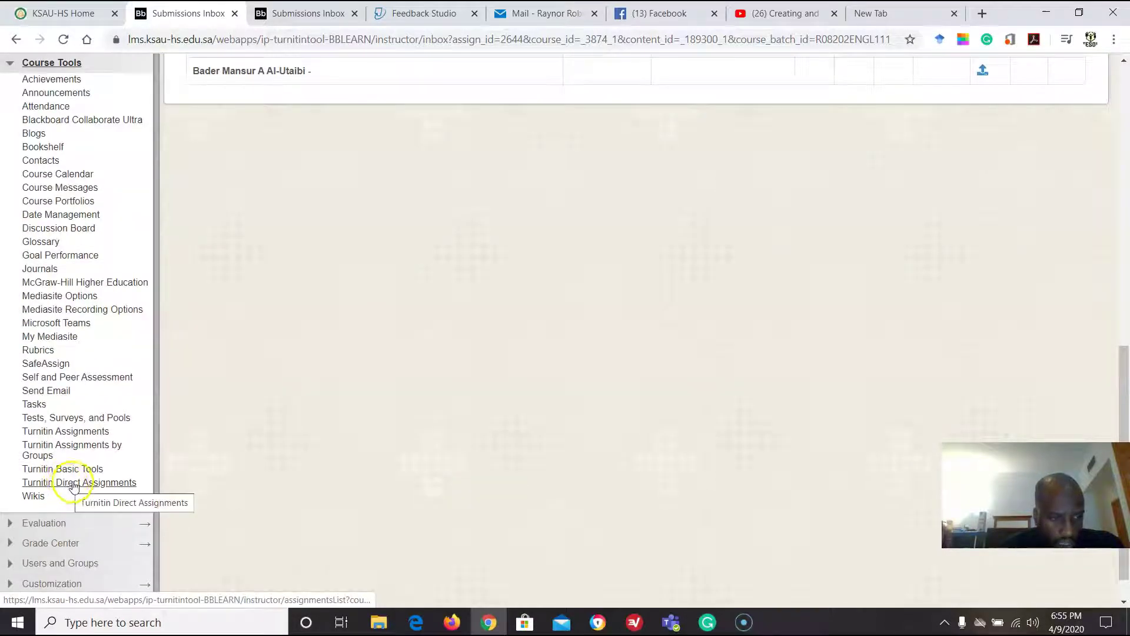
pyautogui.click(73, 483)
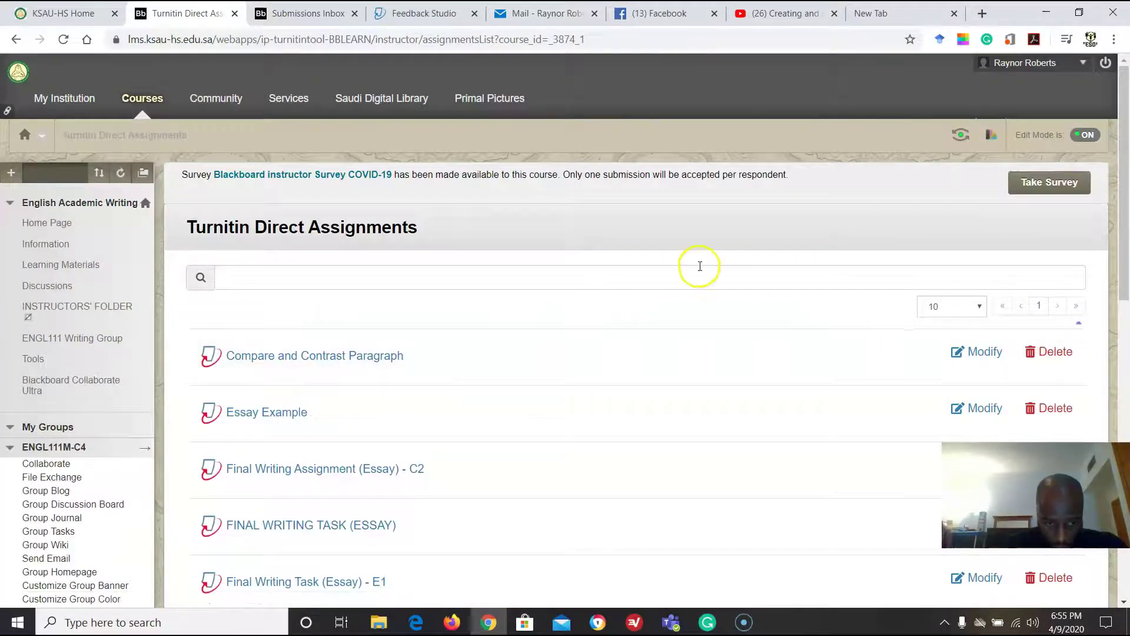
pyautogui.scroll(-8, 700, 266)
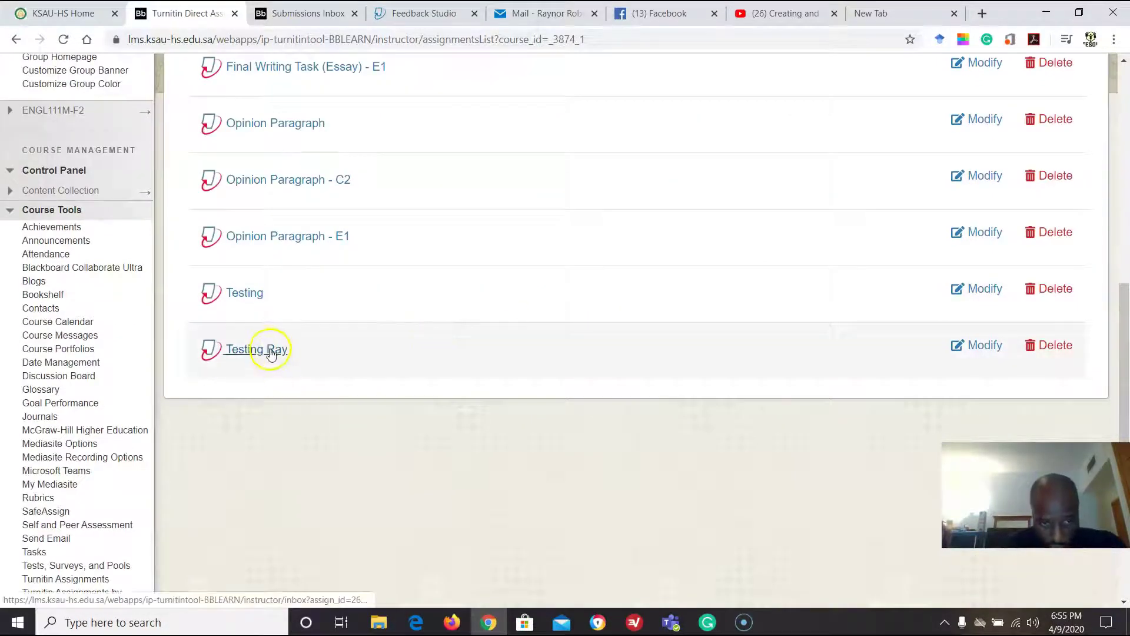
pyautogui.click(269, 350)
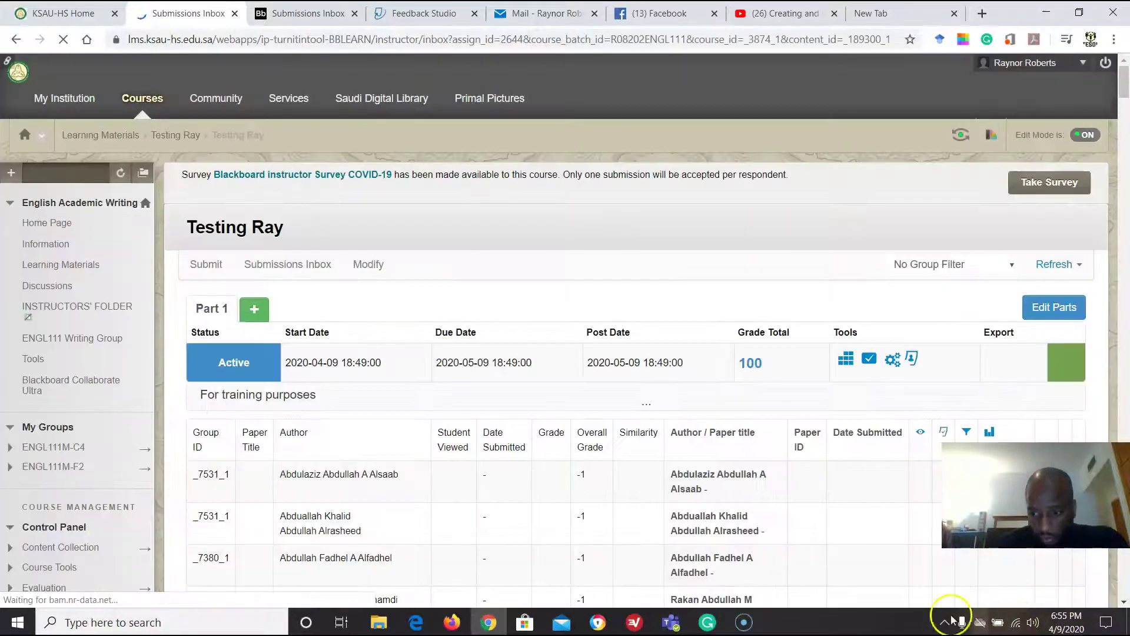
# Examine the assignment's submissions inbox, including its dates, grade total, tools and student list.
pyautogui.scroll(-3, 360, 423)
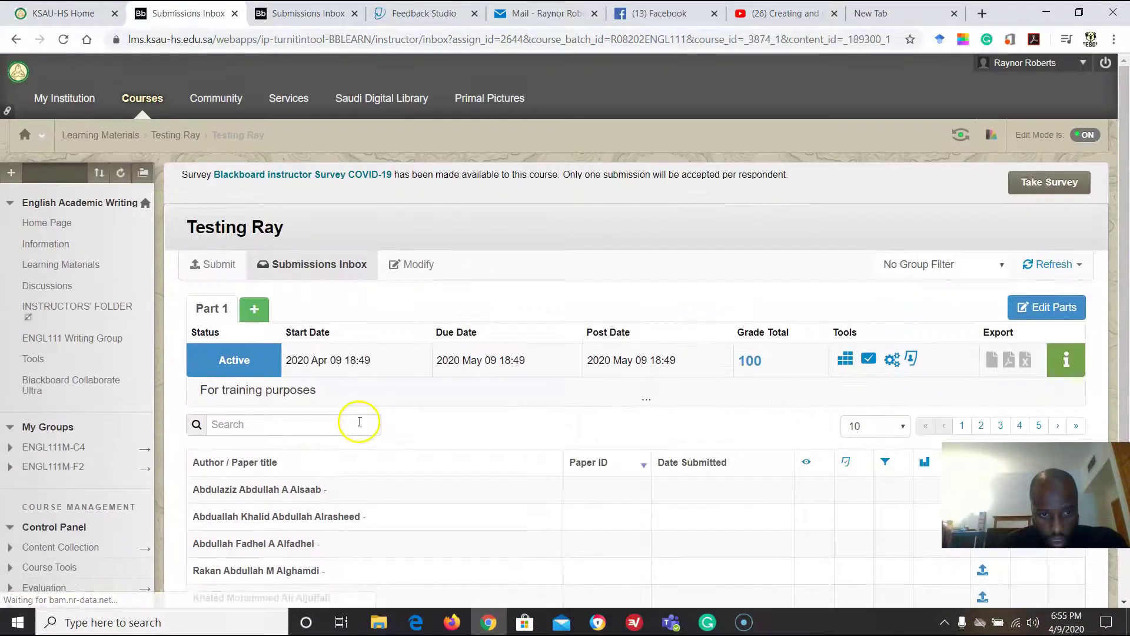
pyautogui.scroll(-1, 361, 428)
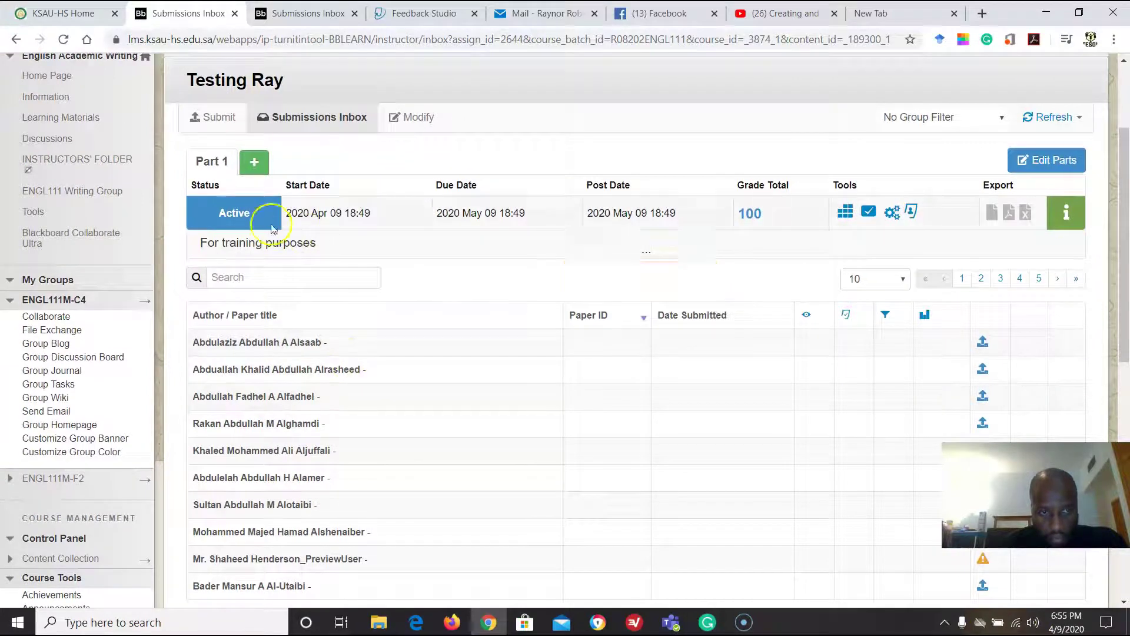
pyautogui.scroll(1, 253, 176)
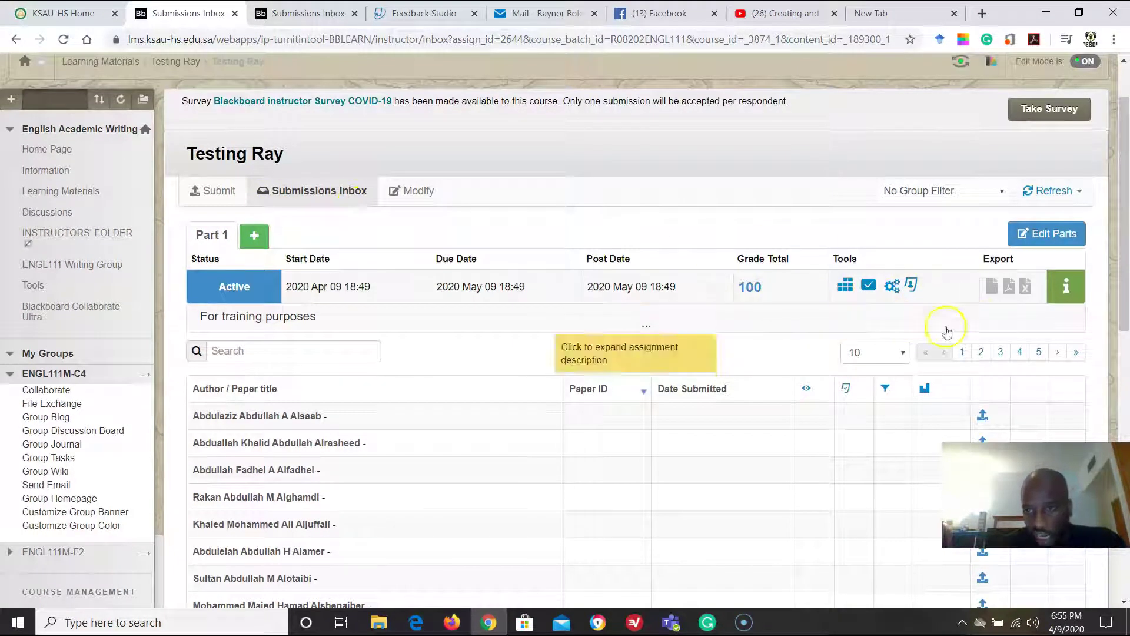
pyautogui.scroll(-6, 129, 474)
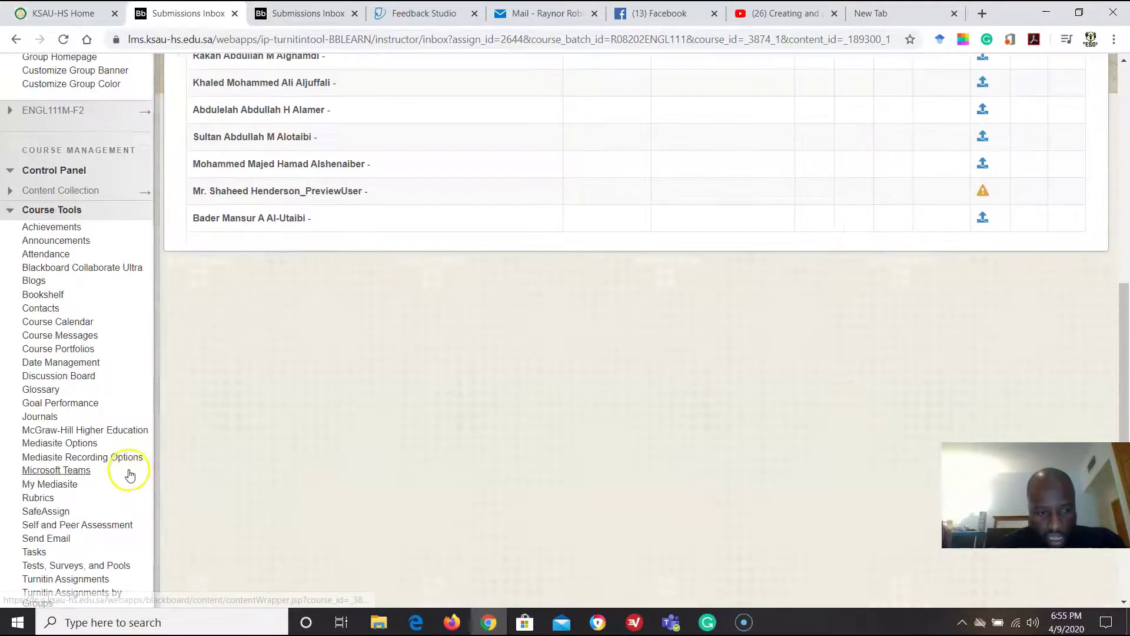
pyautogui.scroll(7, 258, 514)
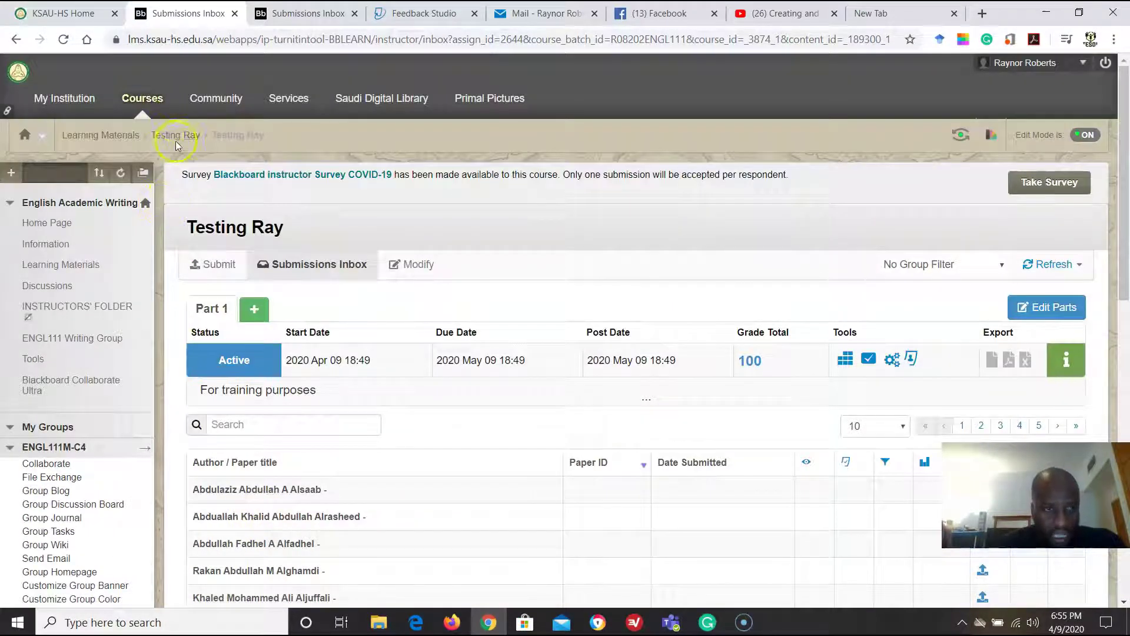
# Return to Learning Materials, reopen the Turnitin Direct Assignments list from the course tools, and open the Compare and Contrast Paragraph assignment.
pyautogui.click(80, 128)
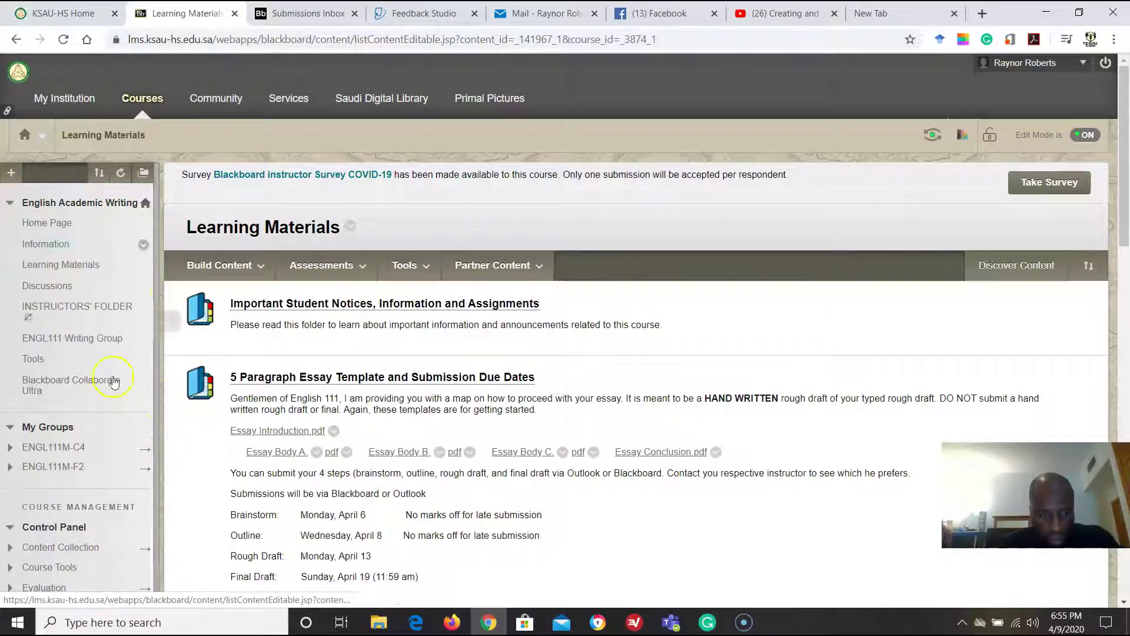
pyautogui.click(53, 447)
pyautogui.scroll(-6, 110, 505)
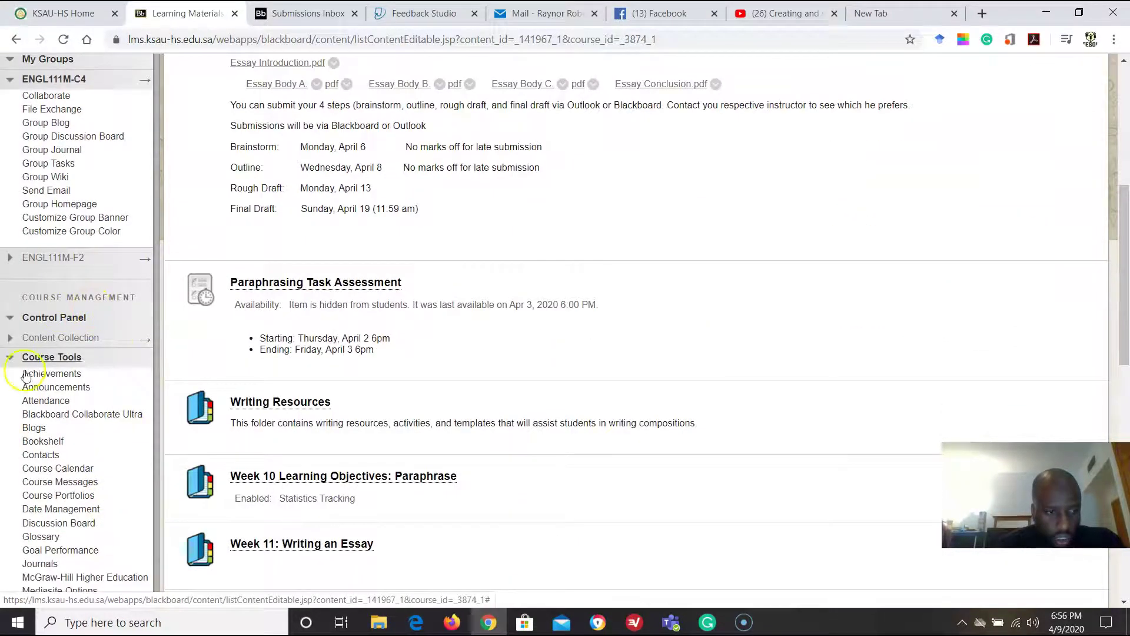
pyautogui.scroll(-4, 36, 353)
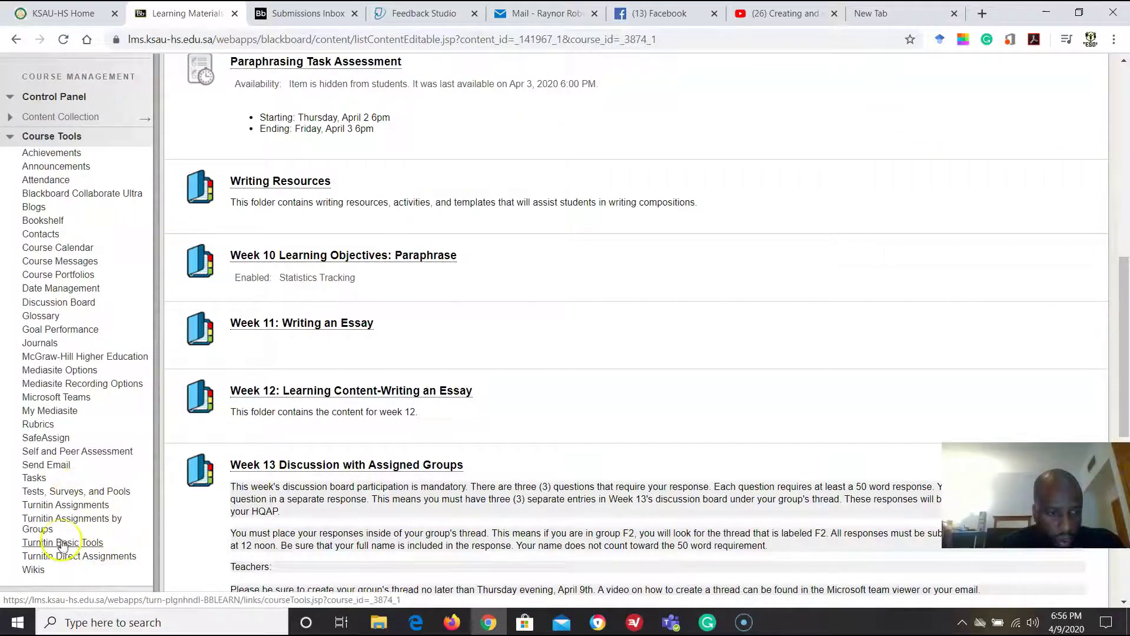
pyautogui.click(64, 556)
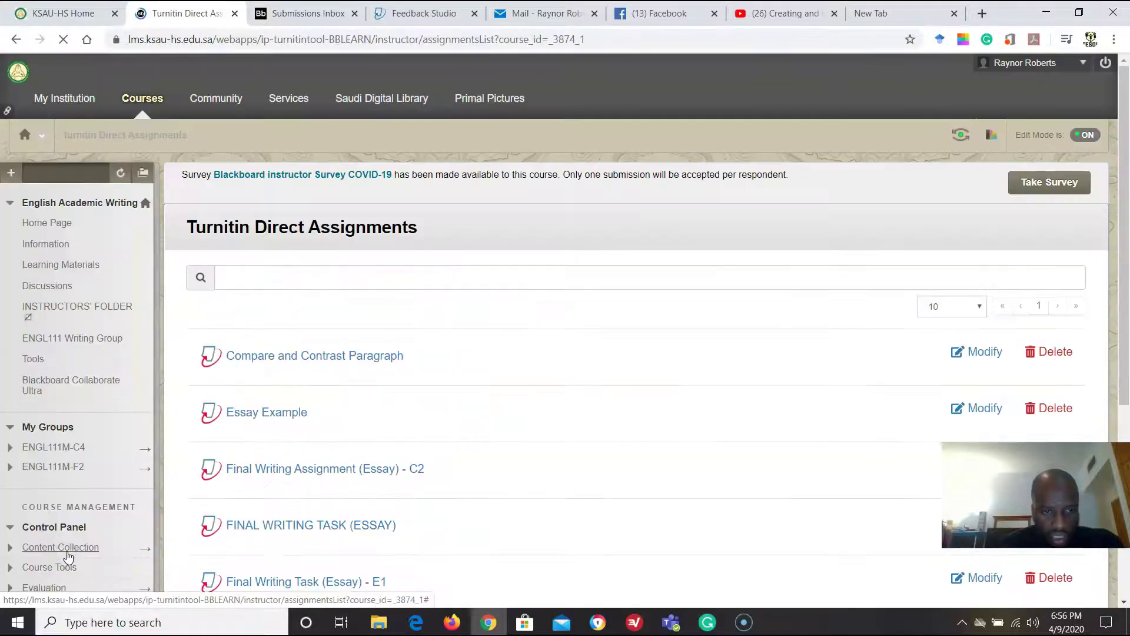
pyautogui.click(302, 359)
pyautogui.click(301, 360)
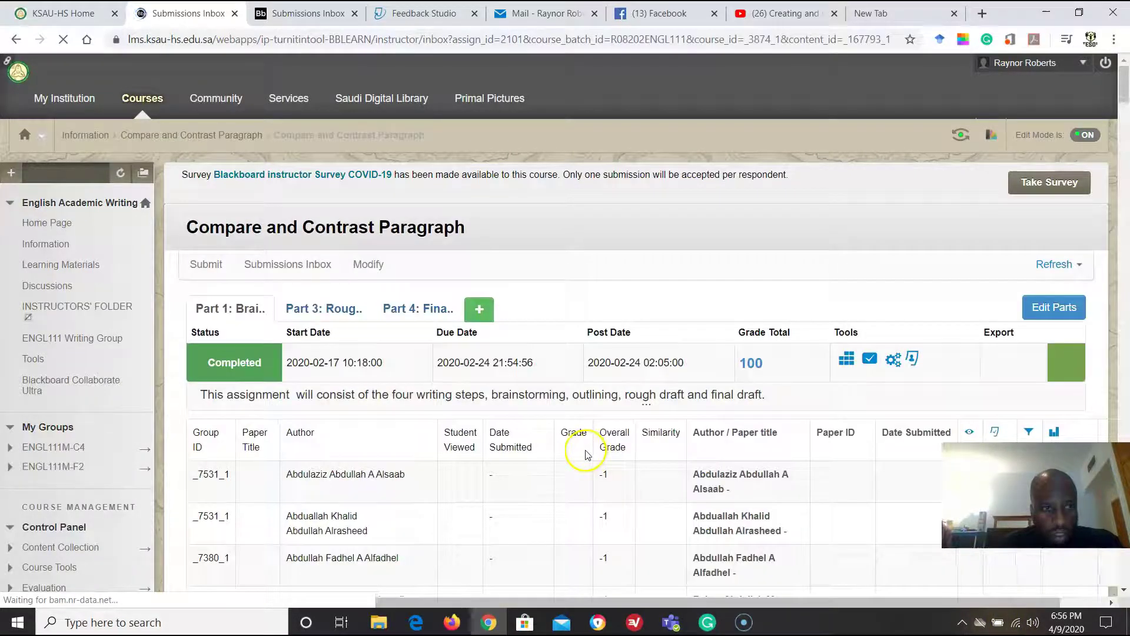
# Look over the assignment's submissions inbox with its grades, similarity scores and download options, and open the paper submitted Feb 18th at 3:07 am.
pyautogui.scroll(-3, 336, 352)
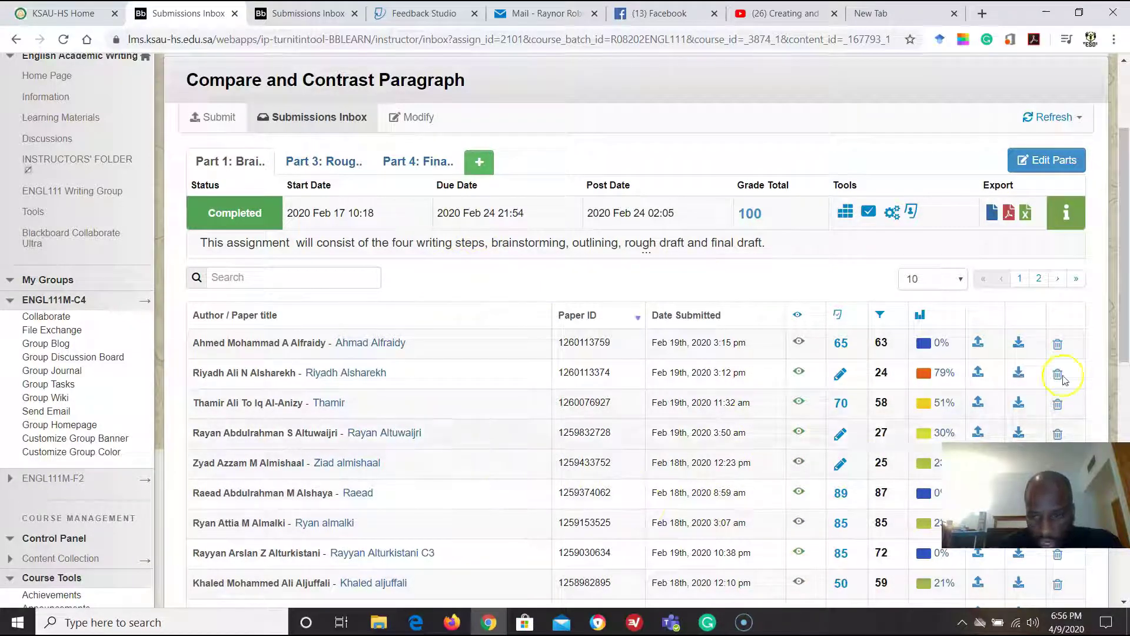
pyautogui.scroll(-2, 1124, 307)
pyautogui.moveTo(1126, 307); pyautogui.dragTo(1126, 334)
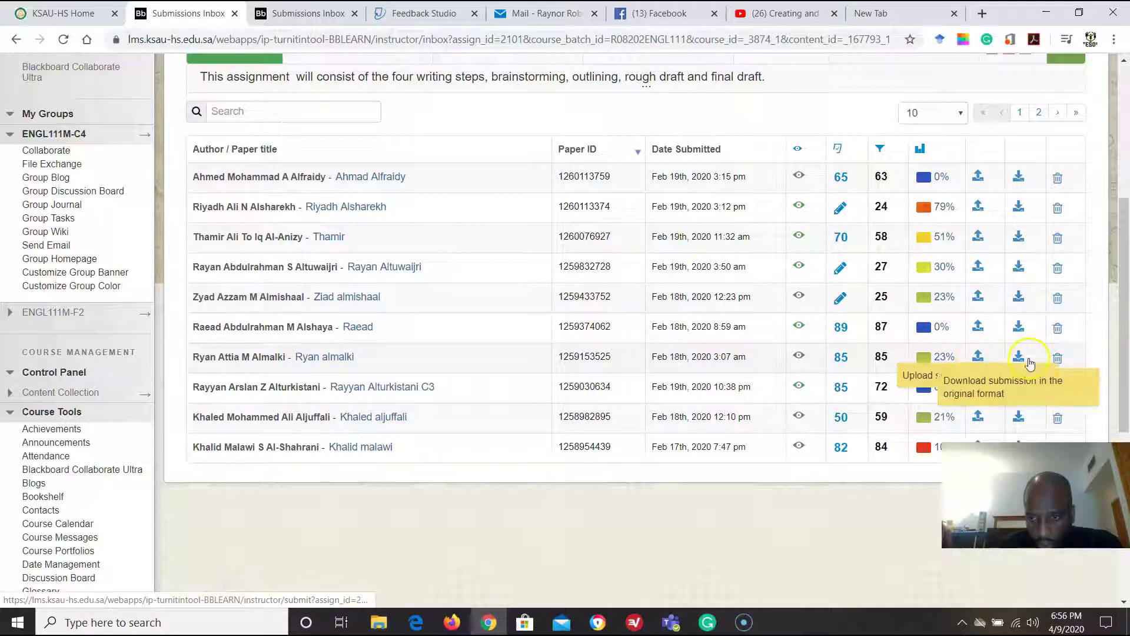
pyautogui.click(340, 353)
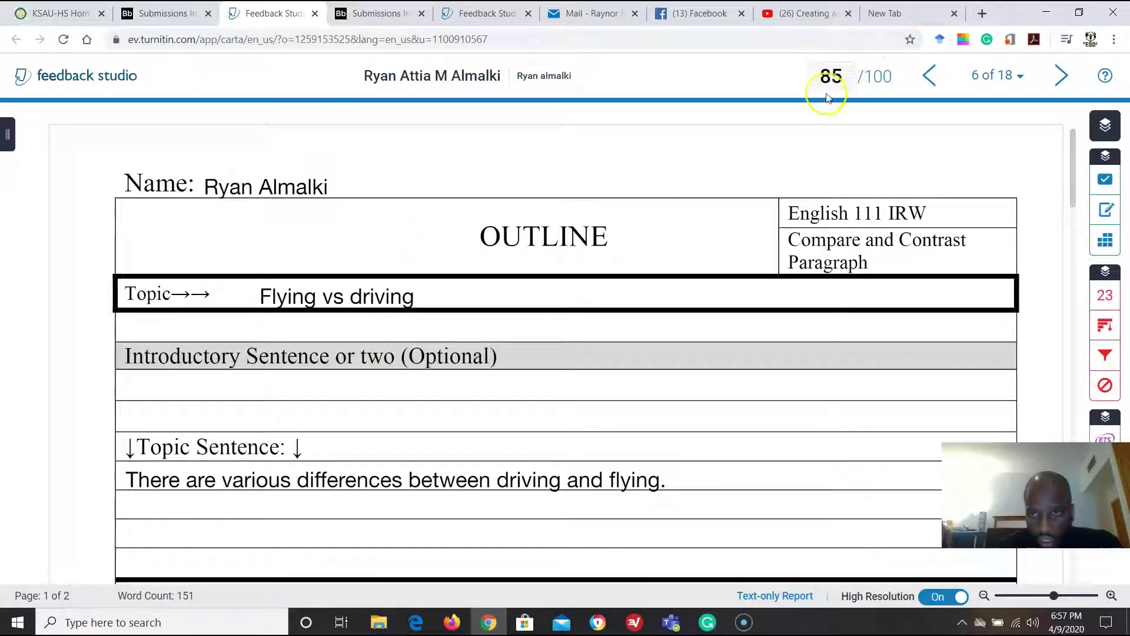
# Read through both pages of the student's submission, from the outline to the brainstorm diagram, ending at the conclusion section.
pyautogui.scroll(-5, 416, 328)
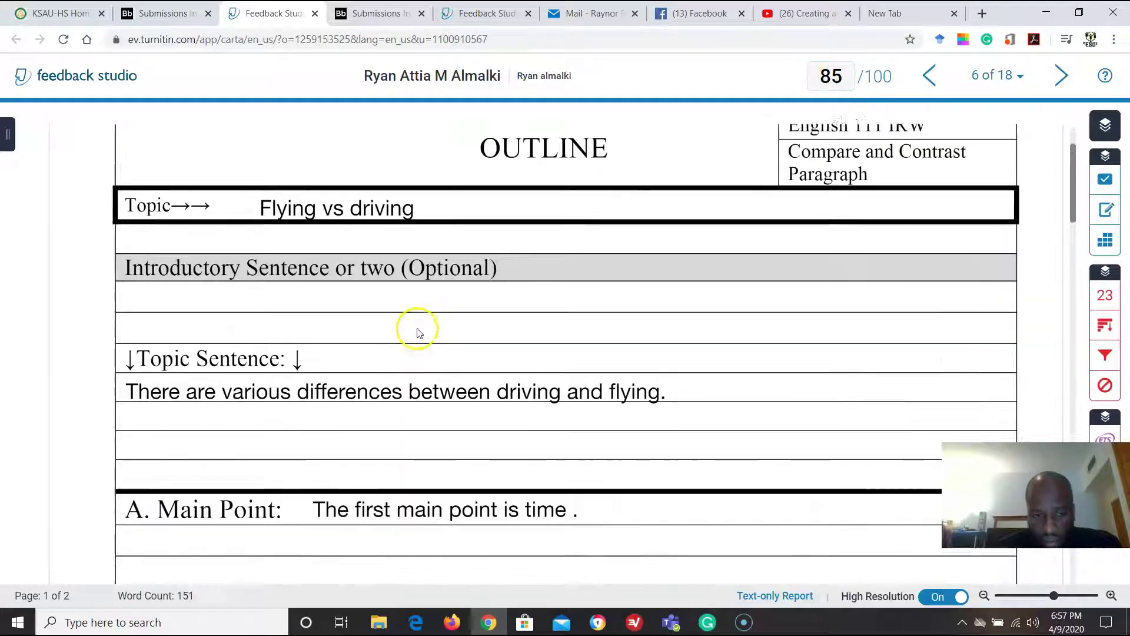
pyautogui.scroll(-15, 382, 393)
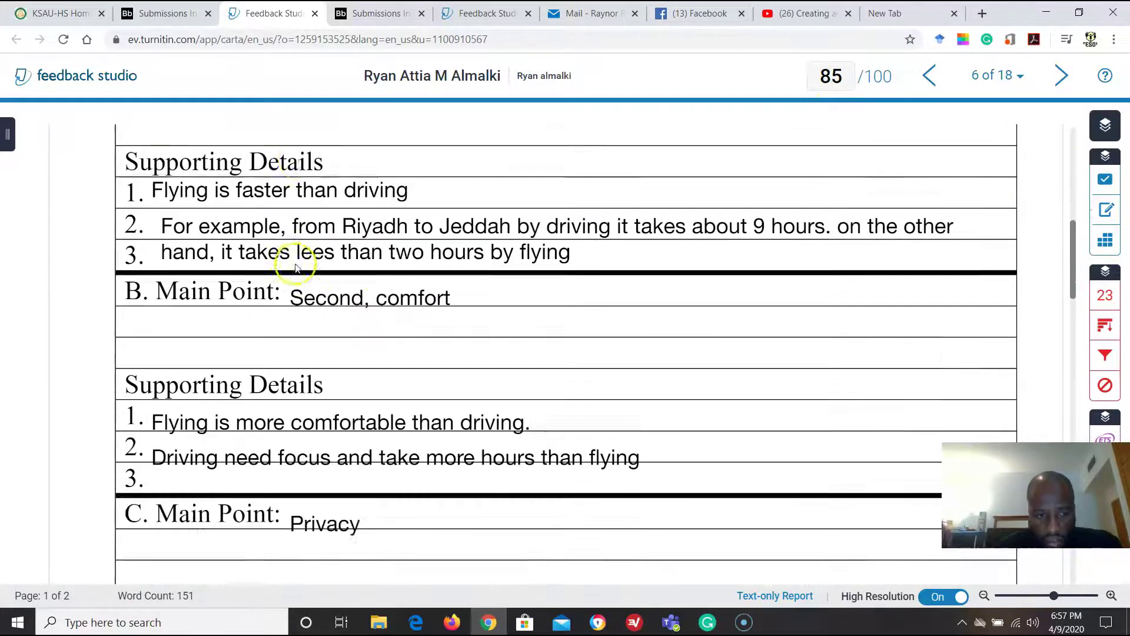
pyautogui.scroll(-10, 294, 335)
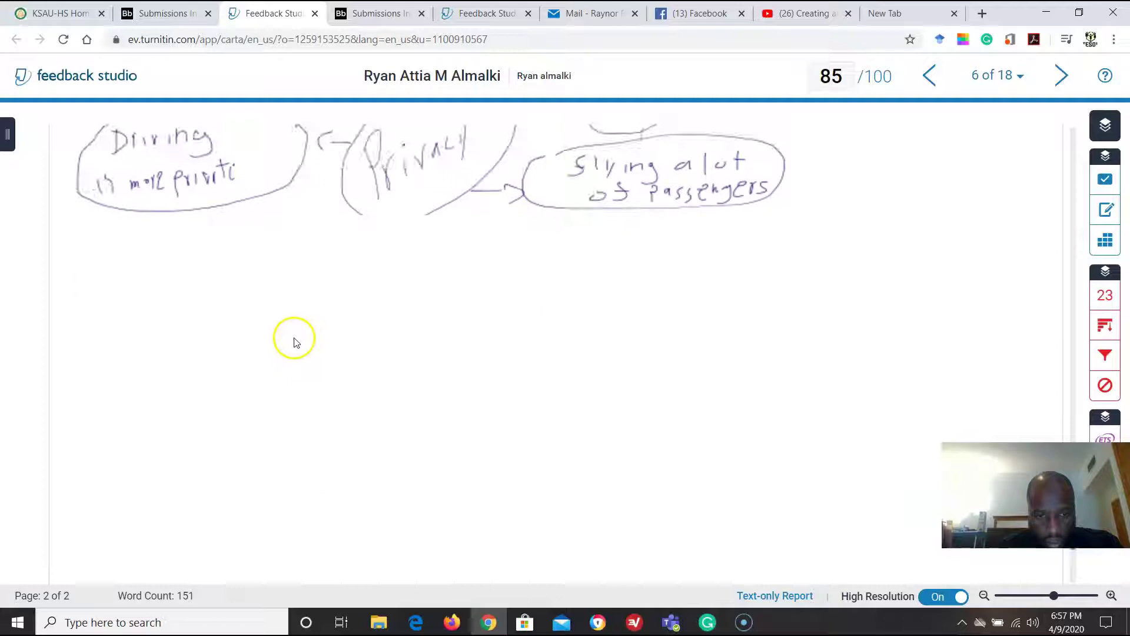
pyautogui.scroll(15, 265, 436)
pyautogui.scroll(15, 165, 333)
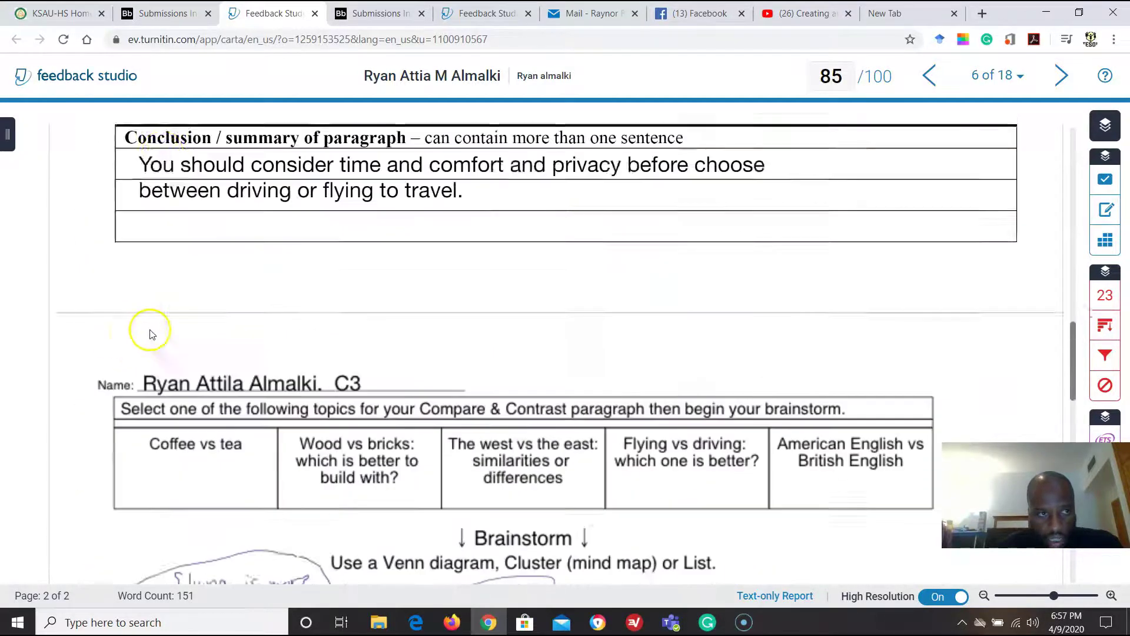
pyautogui.scroll(3, 165, 333)
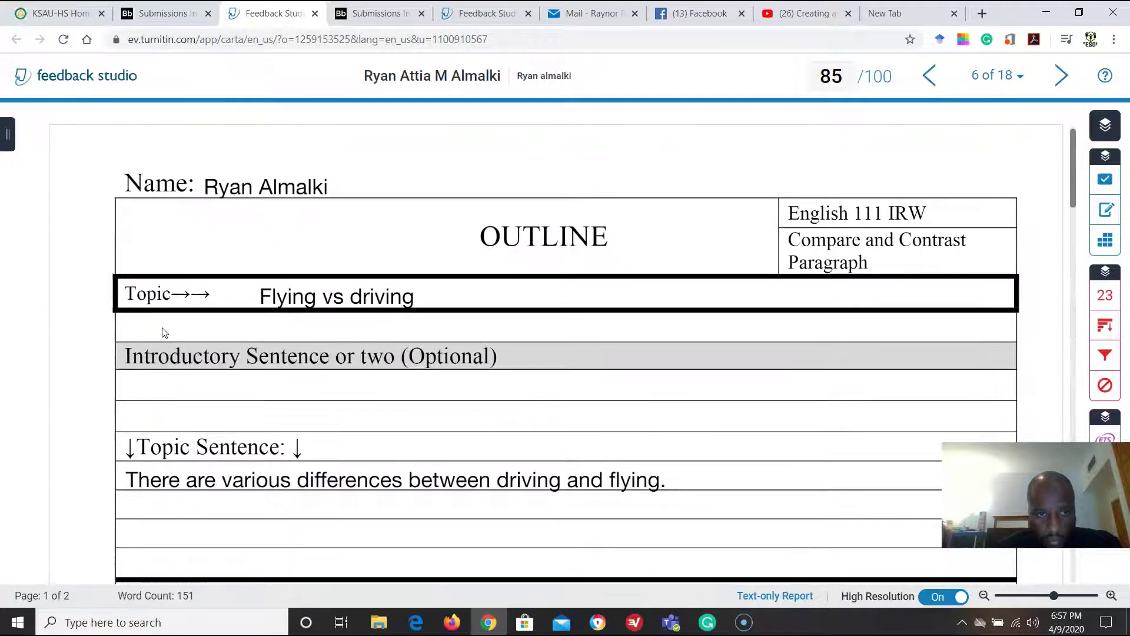
pyautogui.scroll(-20, 232, 303)
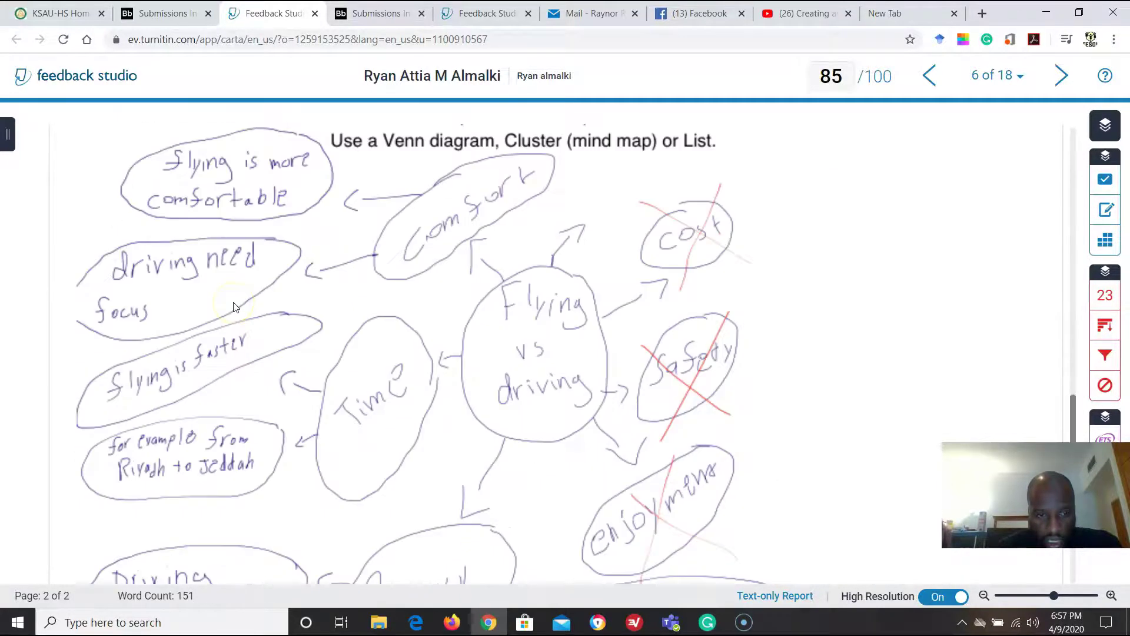
pyautogui.scroll(10, 235, 308)
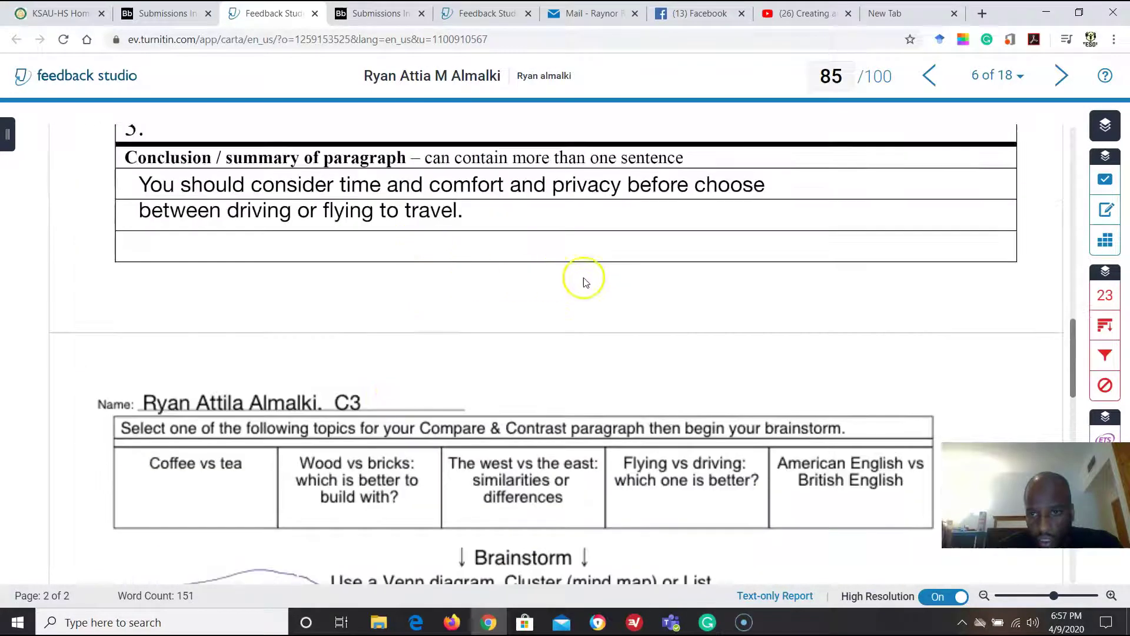
# Select the conclusion's last line to show the inline marking tools, and check the feedback summary for the paper.
pyautogui.moveTo(137, 210); pyautogui.dragTo(498, 224)
pyautogui.click(647, 218)
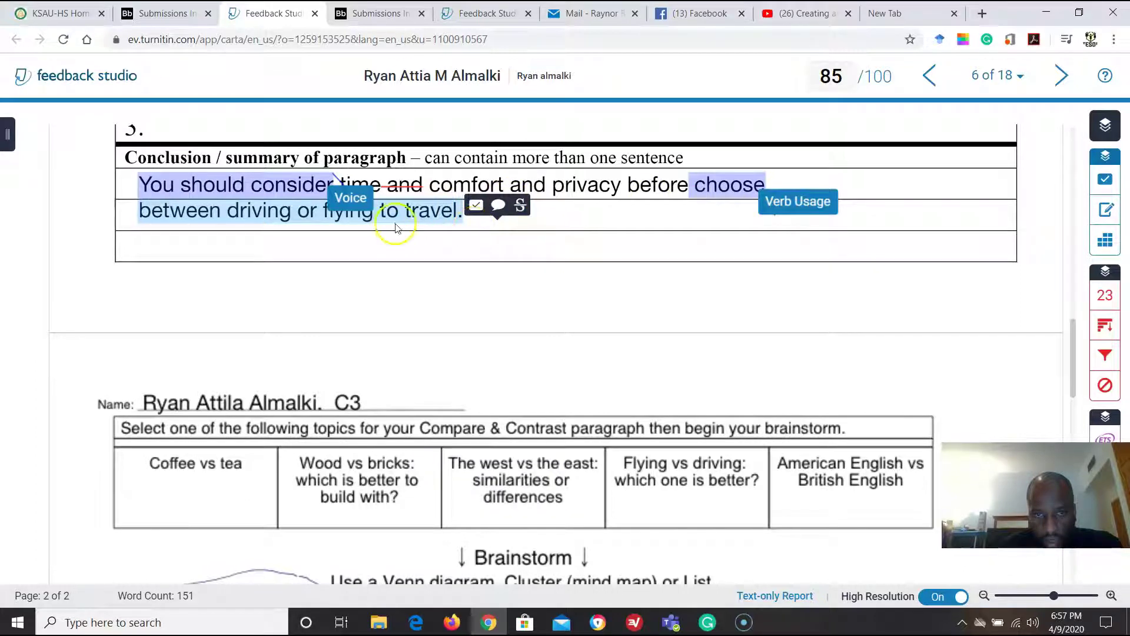
pyautogui.click(1105, 213)
pyautogui.click(1107, 214)
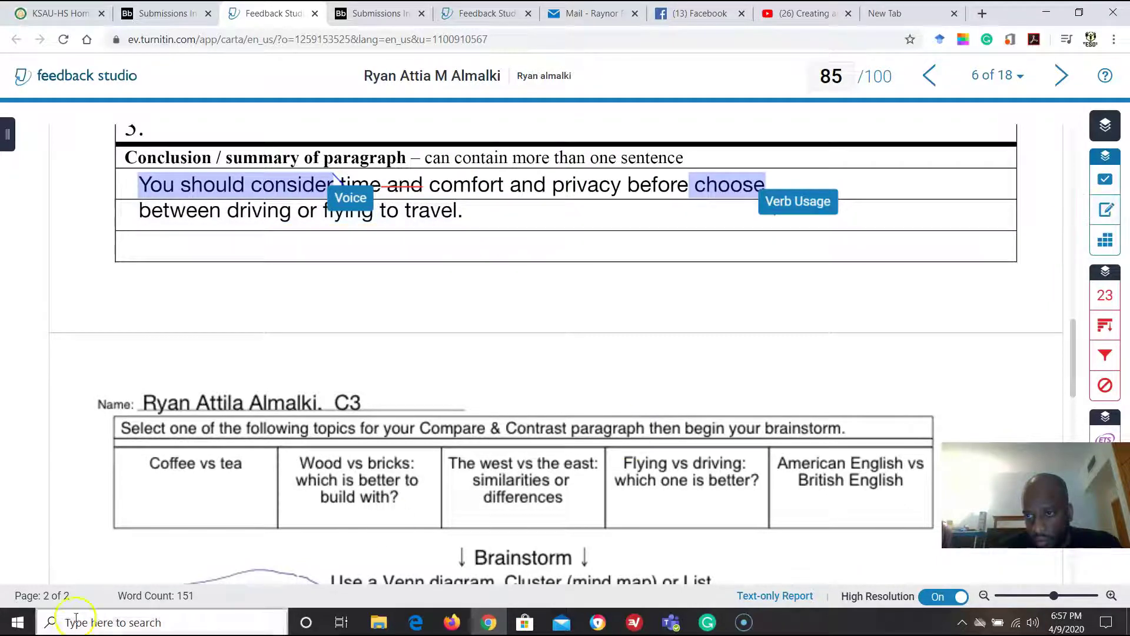
# Add the comment "Great job" to the sentence "Driving with your own car is more private than plane", and delete the comment.
pyautogui.scroll(5, 158, 348)
pyautogui.click(158, 348)
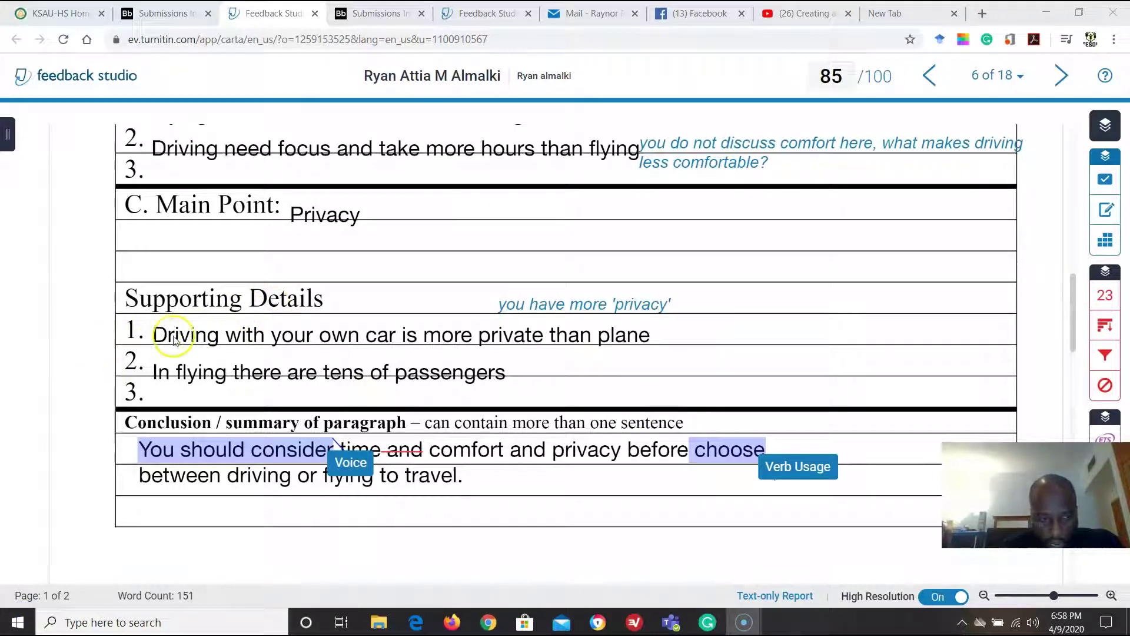
pyautogui.moveTo(154, 337); pyautogui.dragTo(651, 346)
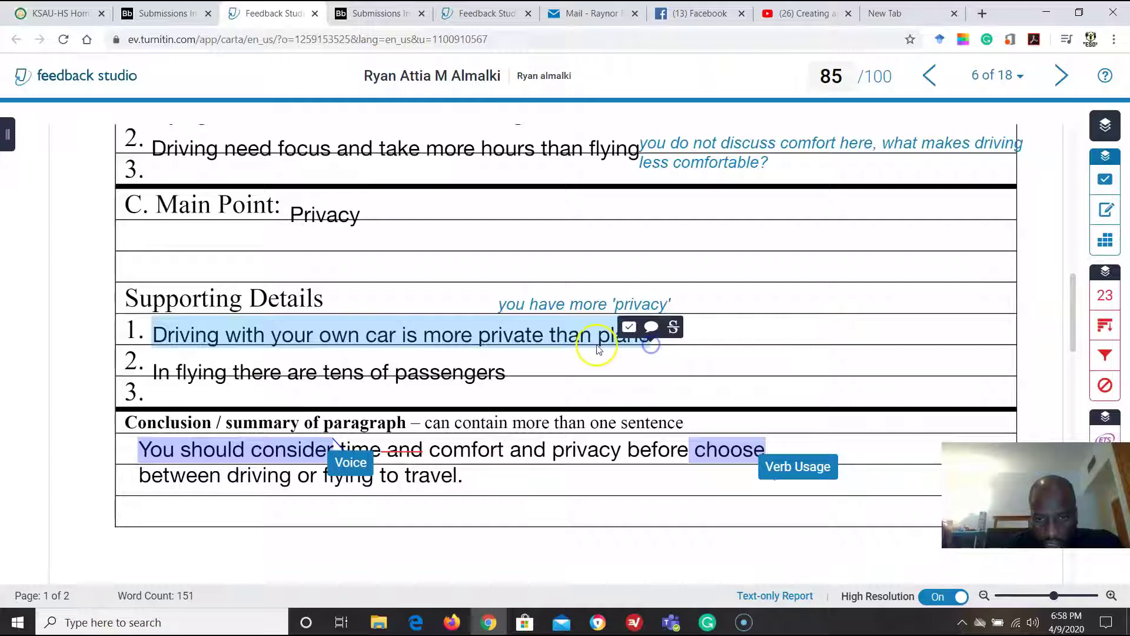
pyautogui.click(652, 331)
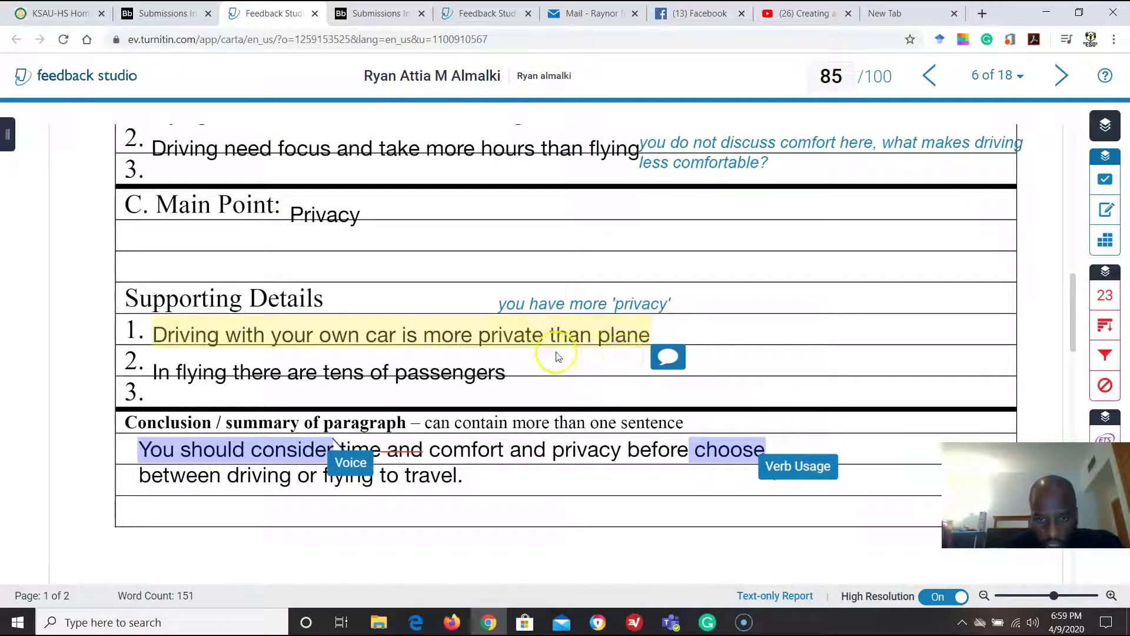
pyautogui.click(668, 355)
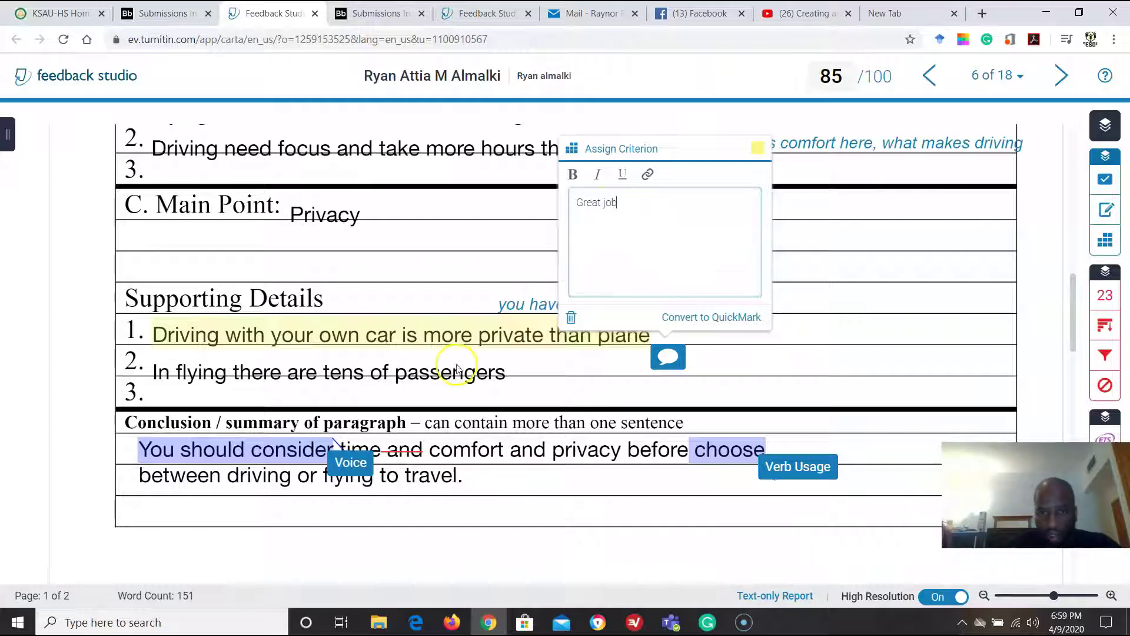
pyautogui.click(575, 318)
pyautogui.click(507, 532)
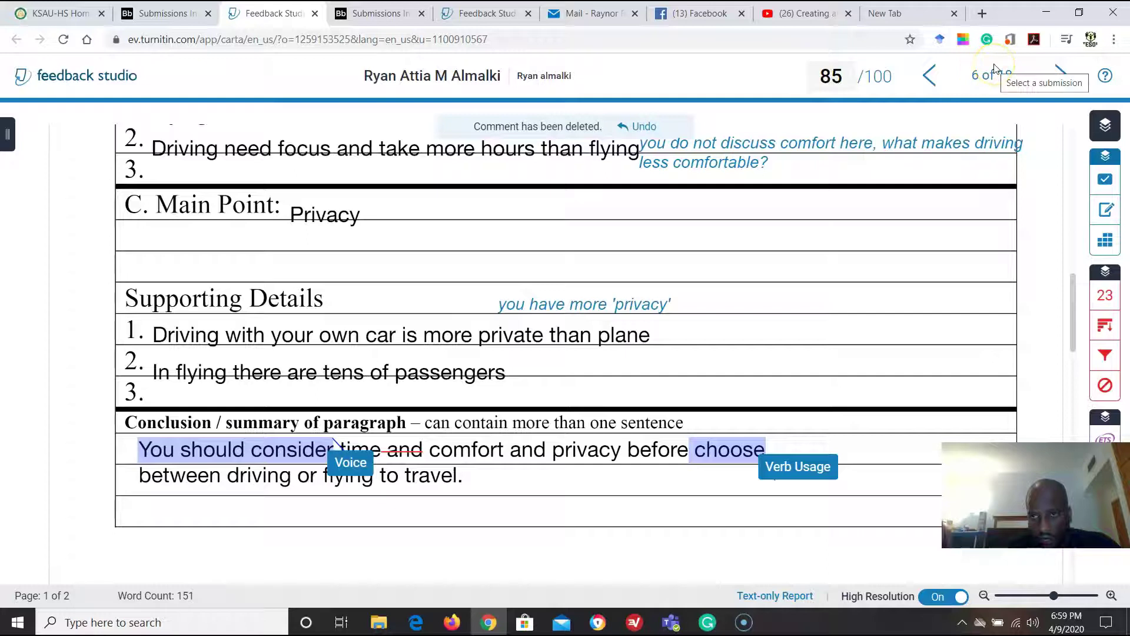
# Move ahead two papers to submission 8 of 18.
pyautogui.click(1065, 79)
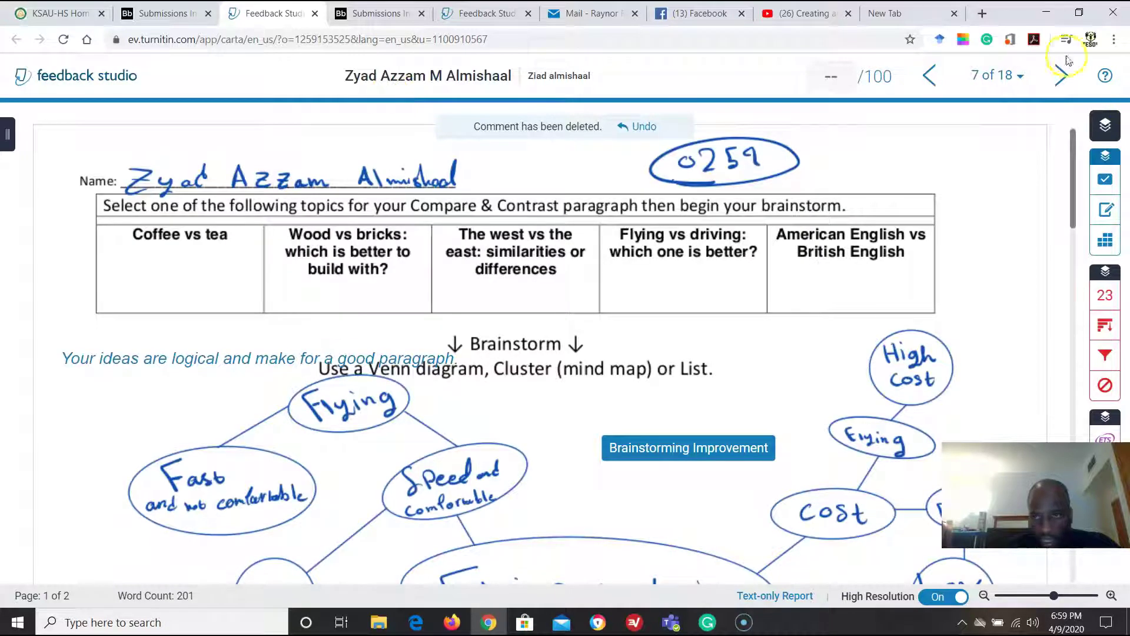
pyautogui.click(1065, 79)
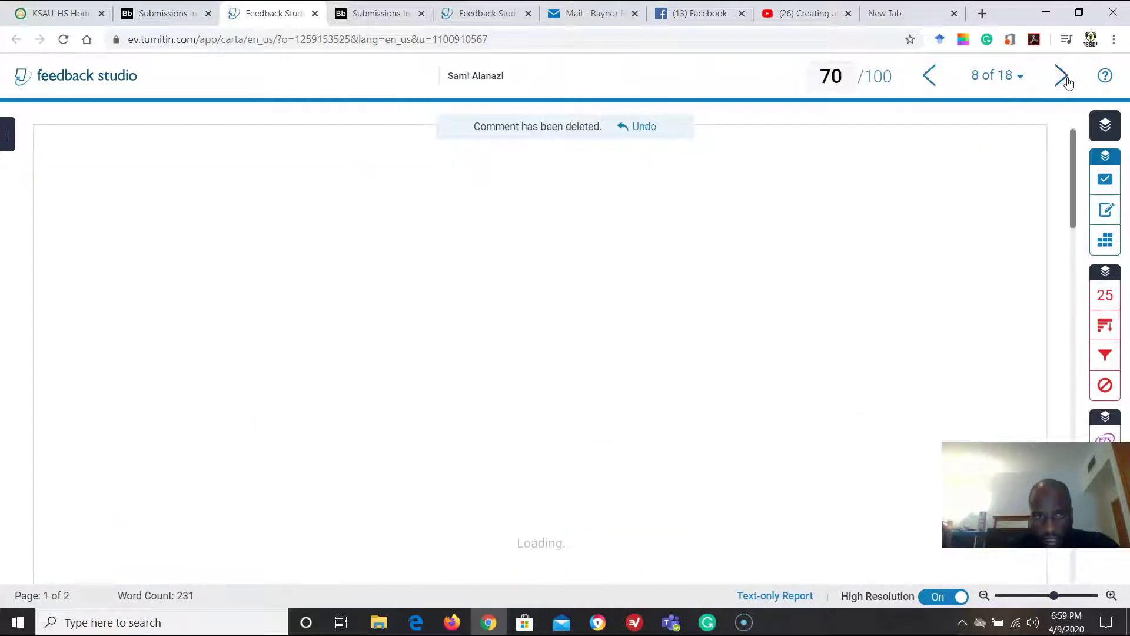